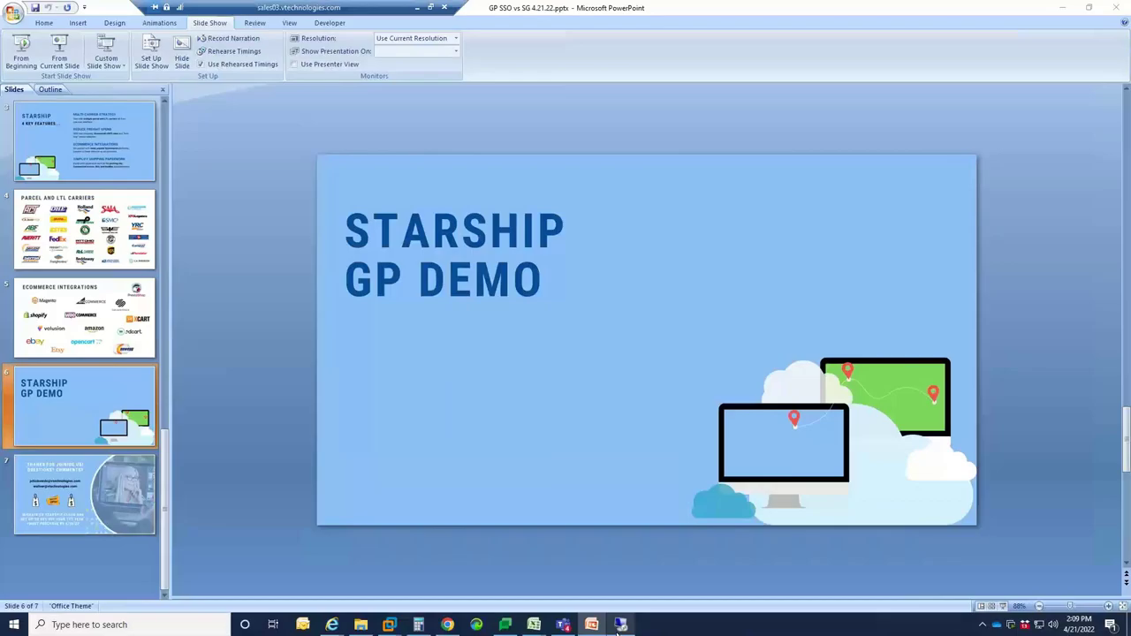
Step: Show sales order ORDST2248, one 128 meg SDRAM totaling $199.35, in Sales Transaction Entry
click(621, 625)
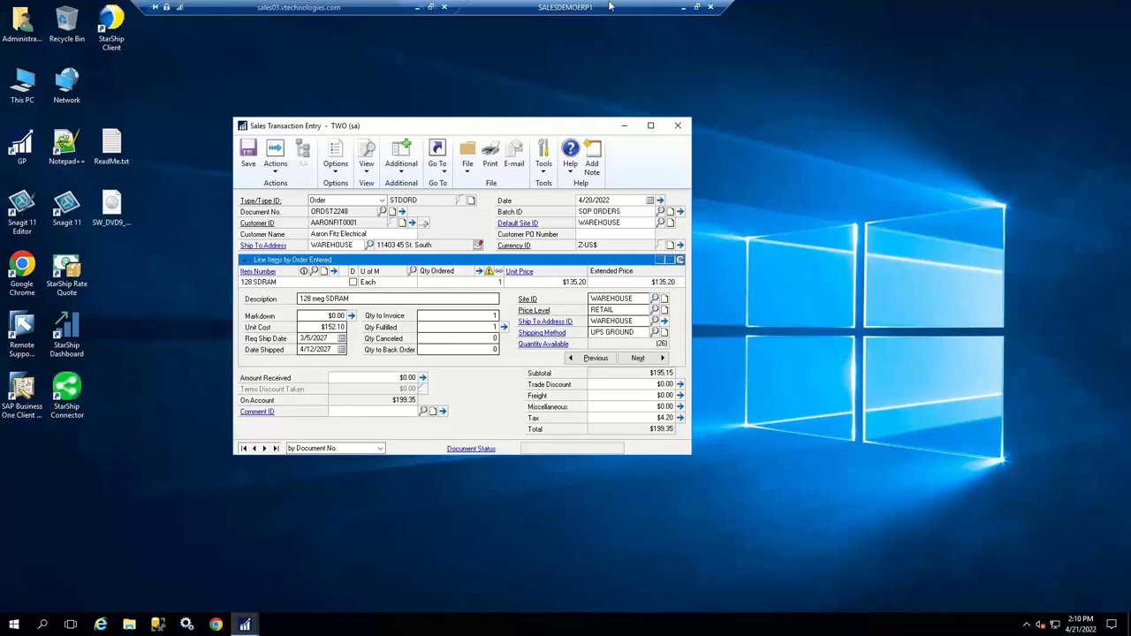
Step: Minimize the remote desktop and bring up StarShip's Sales TRX list filtered to SOP ORDERS and 'Aar'
click(683, 9)
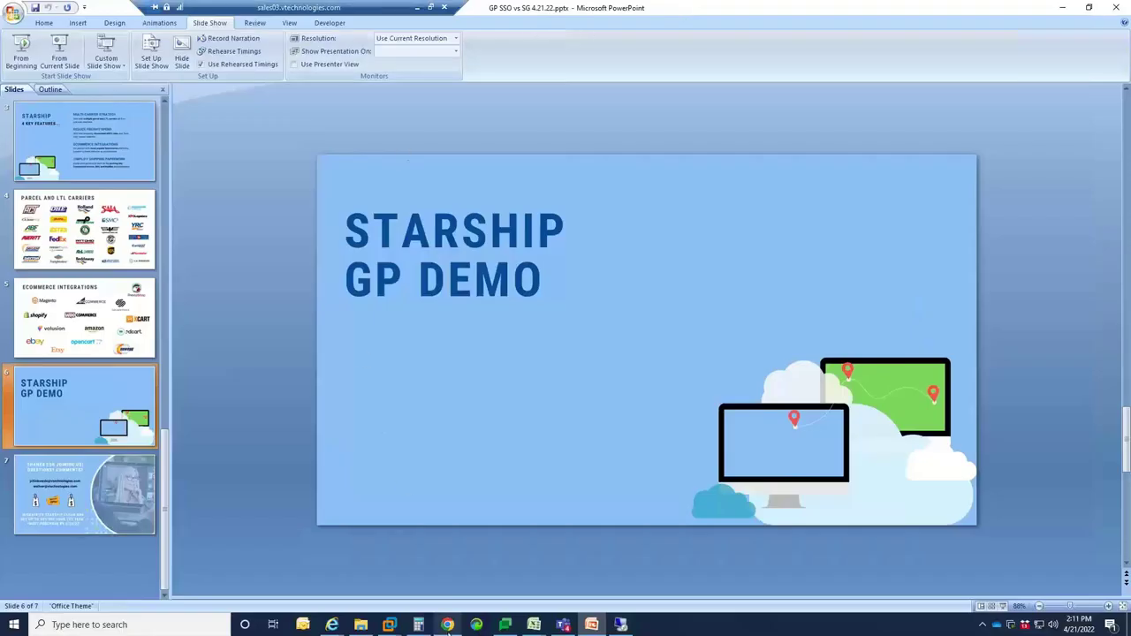
click(457, 590)
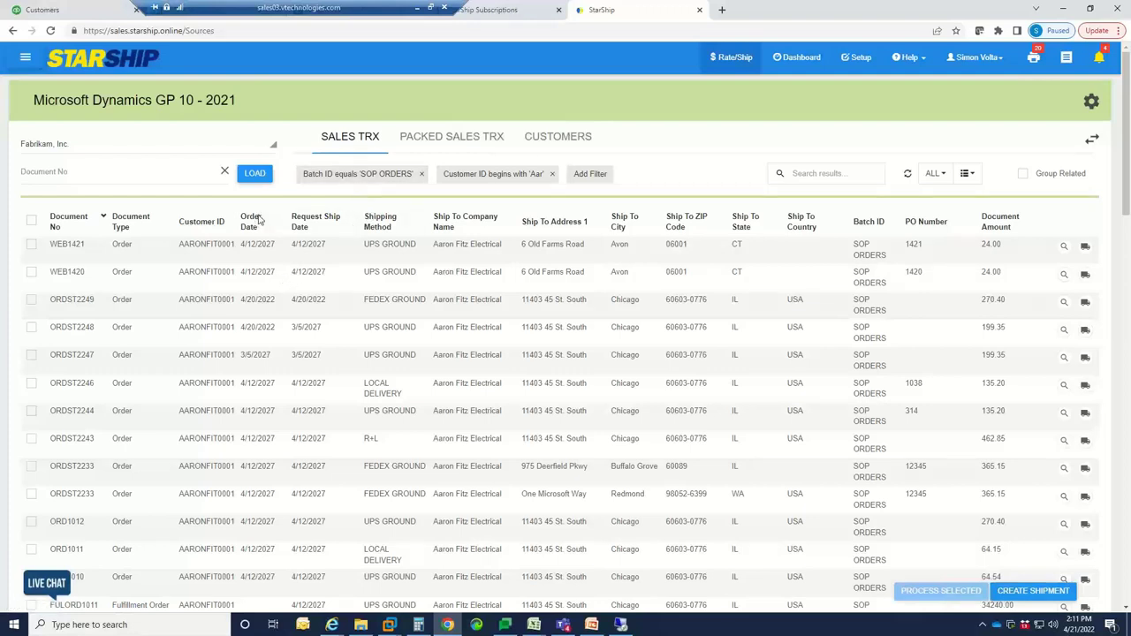
click(59, 171)
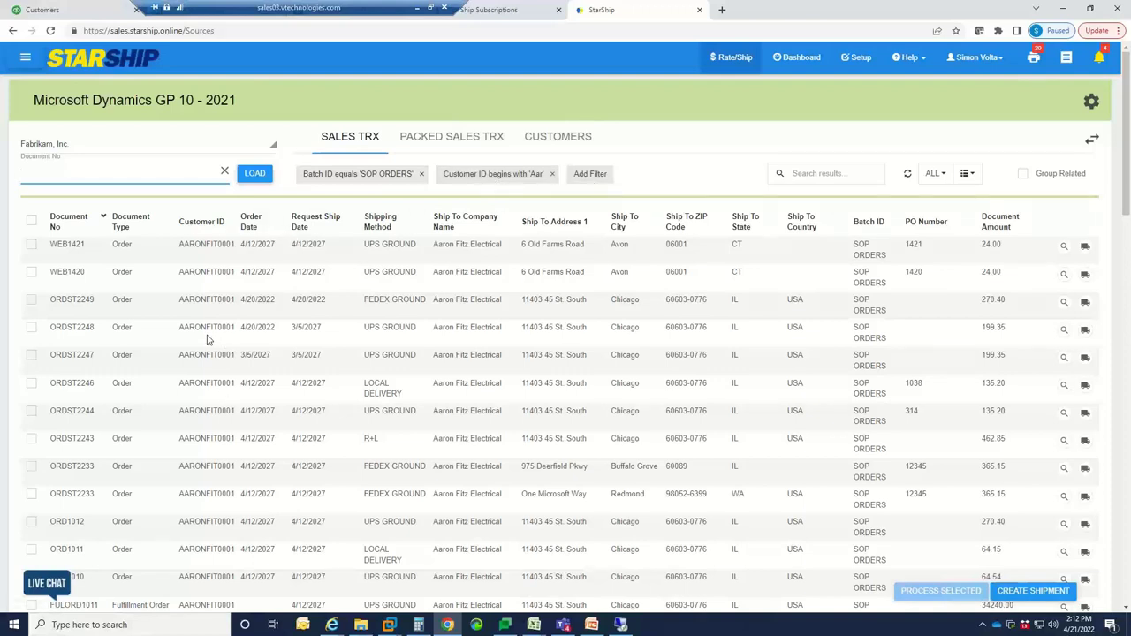
click(30, 223)
click(30, 223)
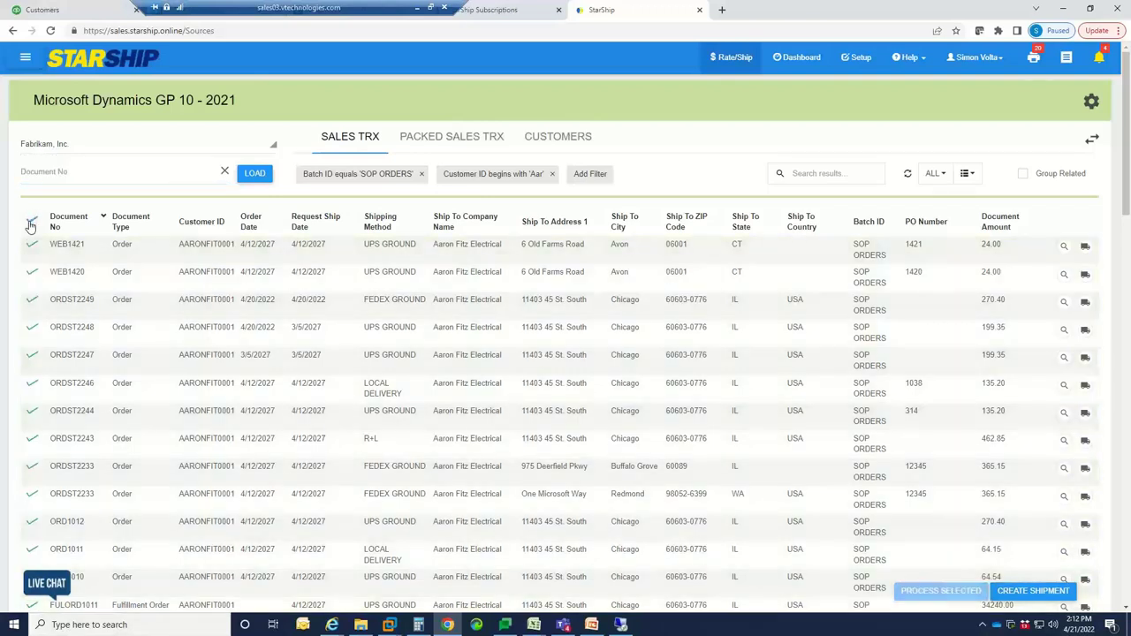
click(30, 274)
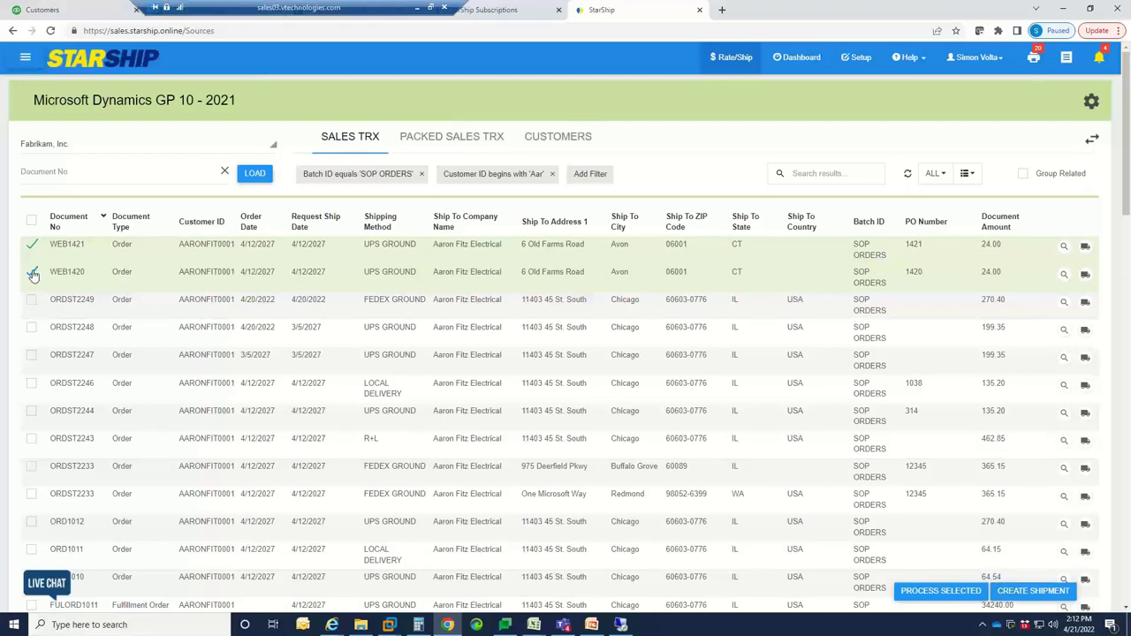
click(33, 275)
click(32, 247)
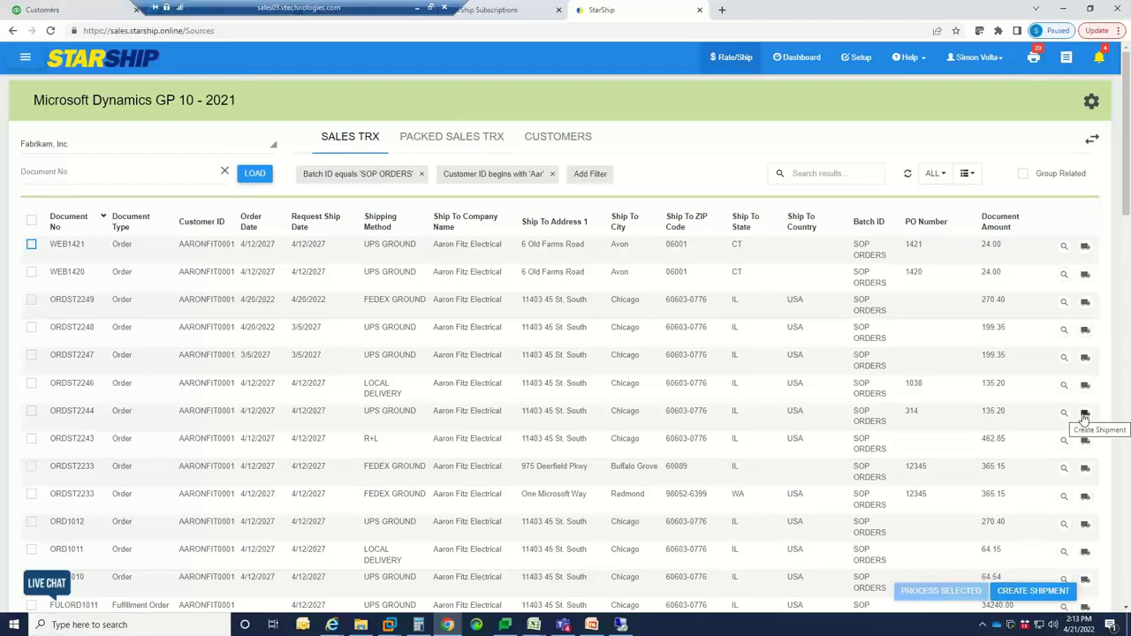
Step: Create a New Parcel Shipment for ORDST2244, rated UPS Ground at $50.45
click(1085, 416)
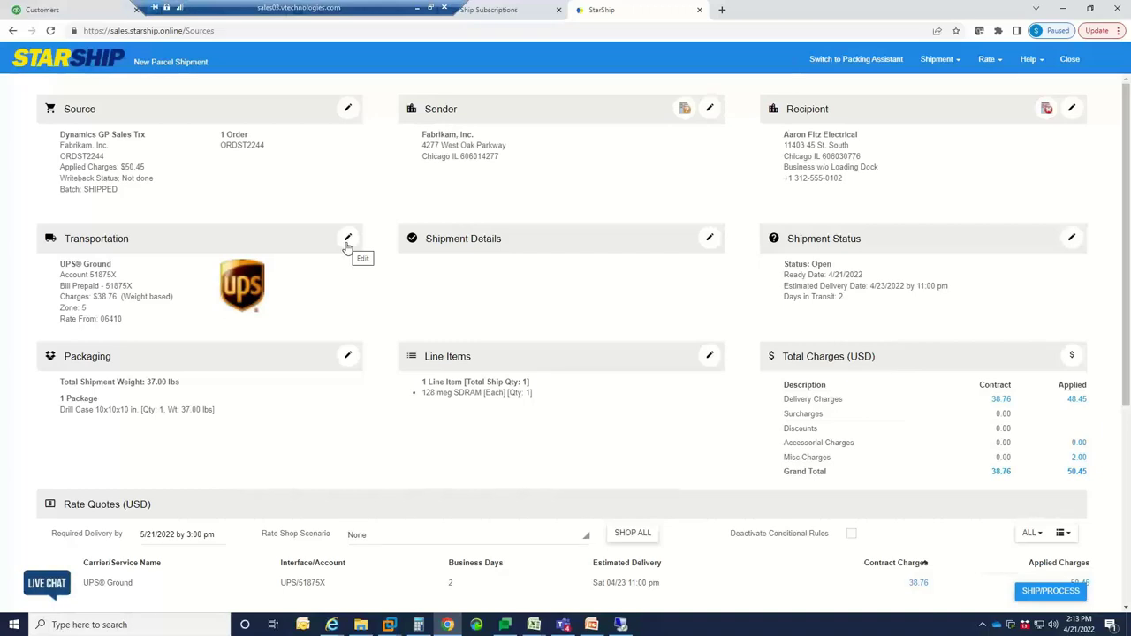
click(347, 240)
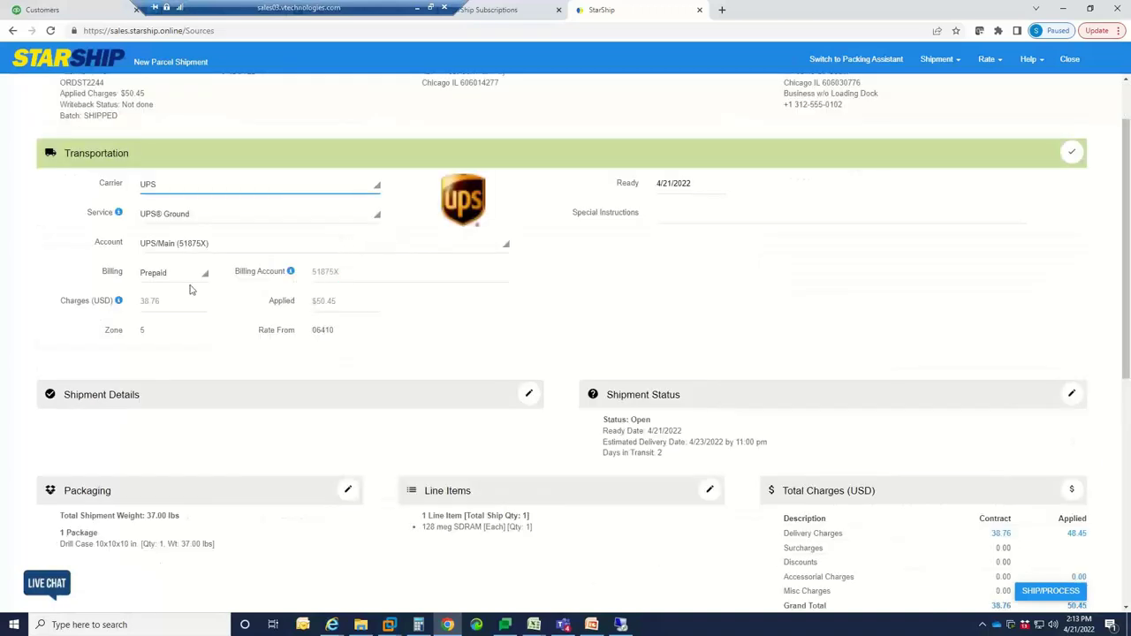
click(159, 276)
click(162, 333)
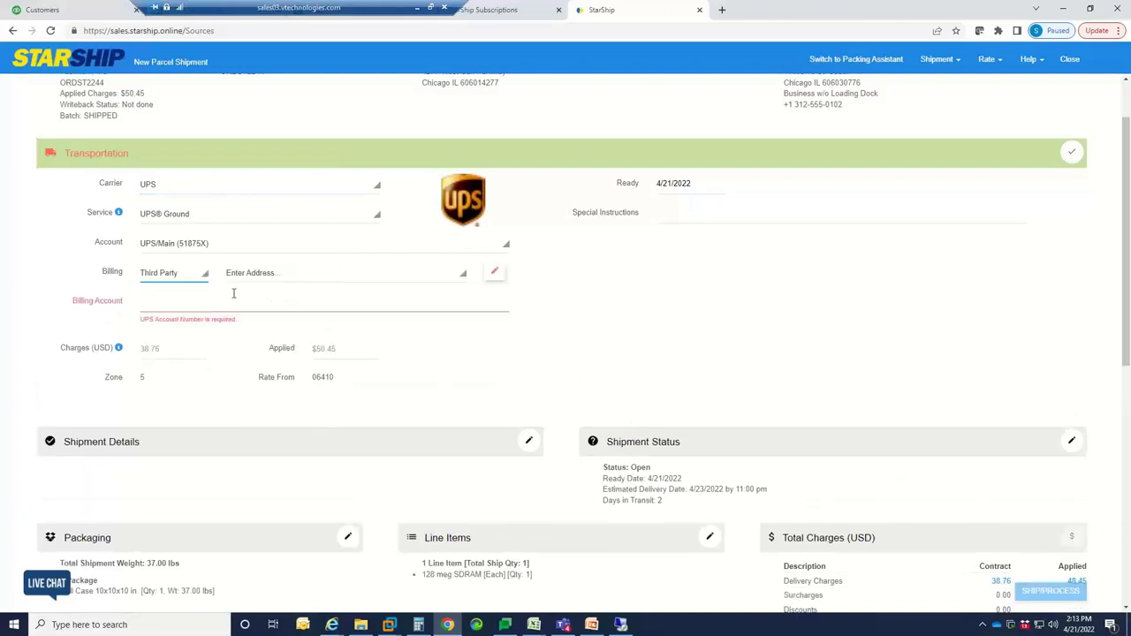
click(257, 276)
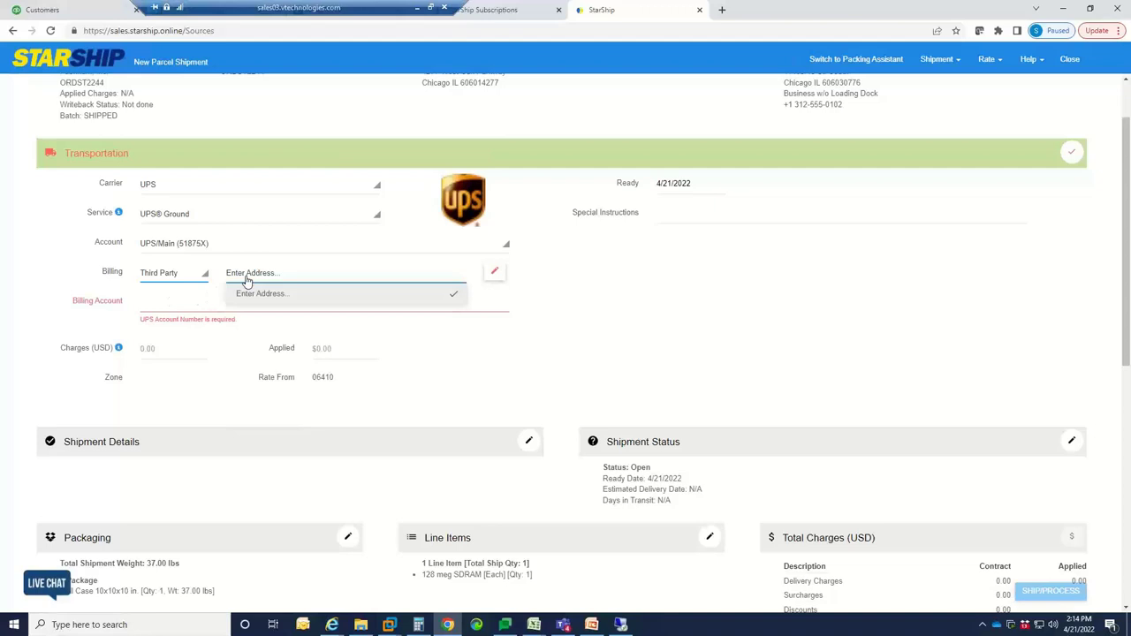
click(188, 281)
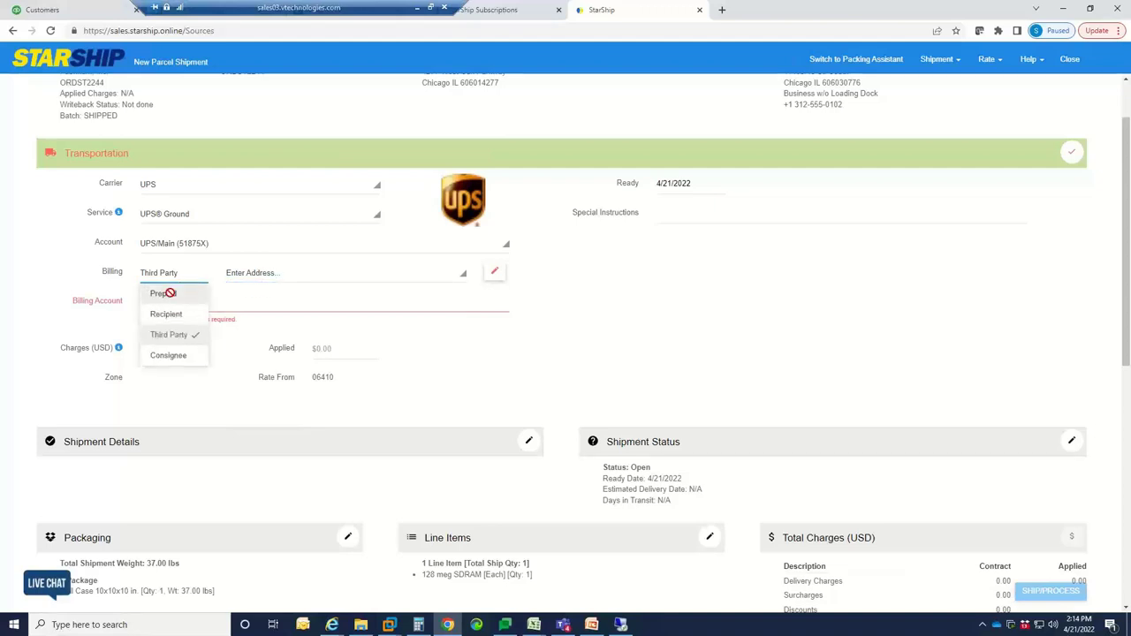
click(173, 293)
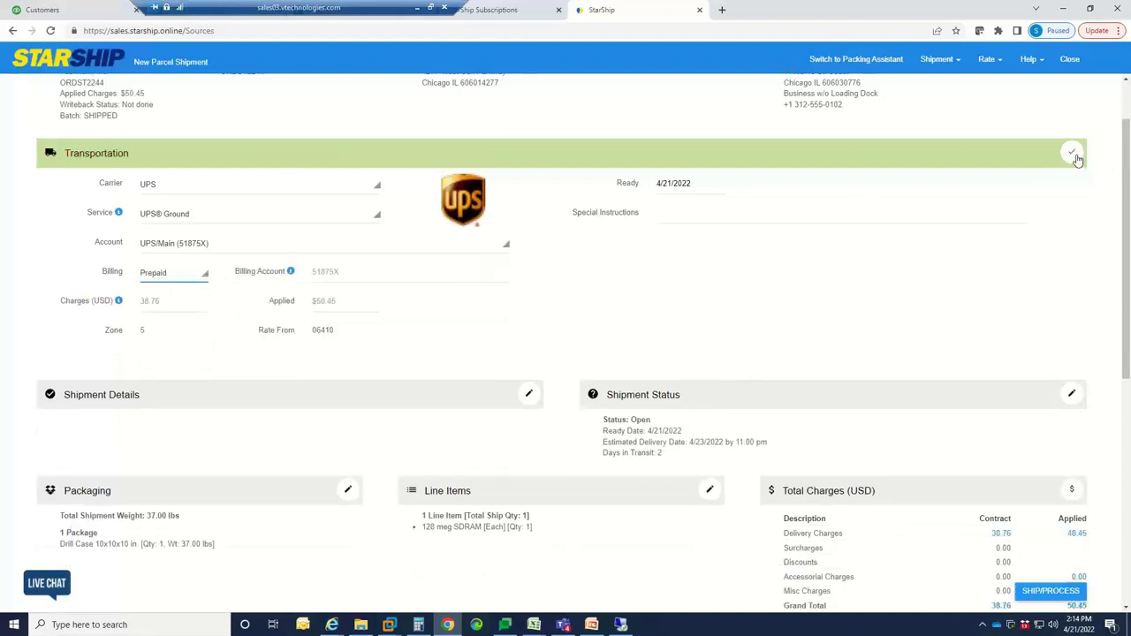
click(1071, 152)
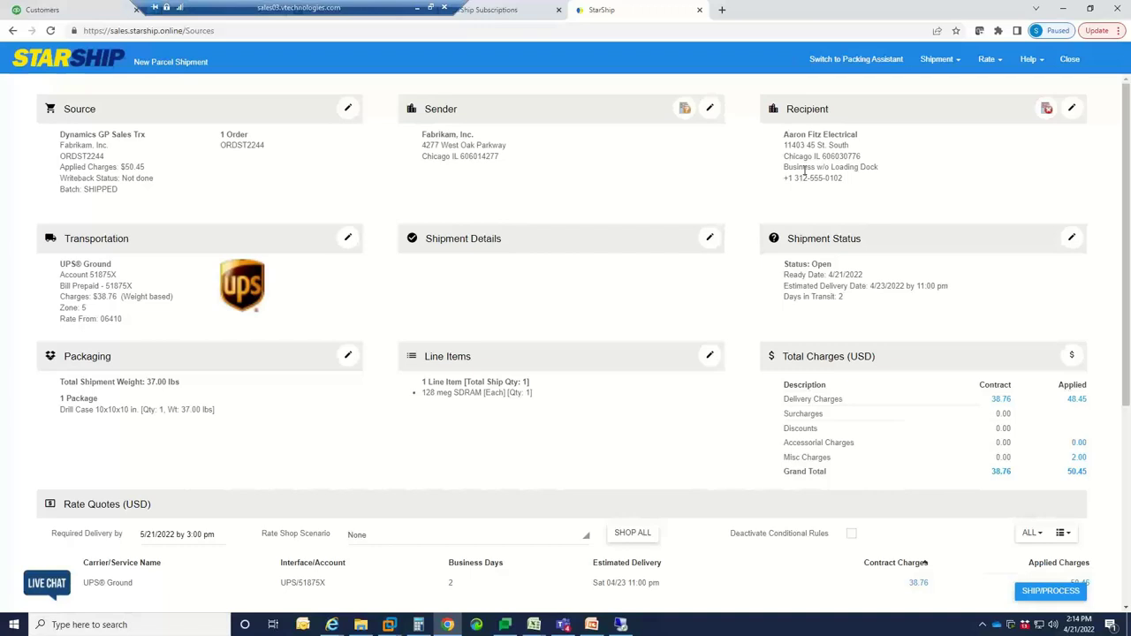
Step: In Shipment Details, switch Quantum View Notify on to view its email settings, then off again
click(708, 241)
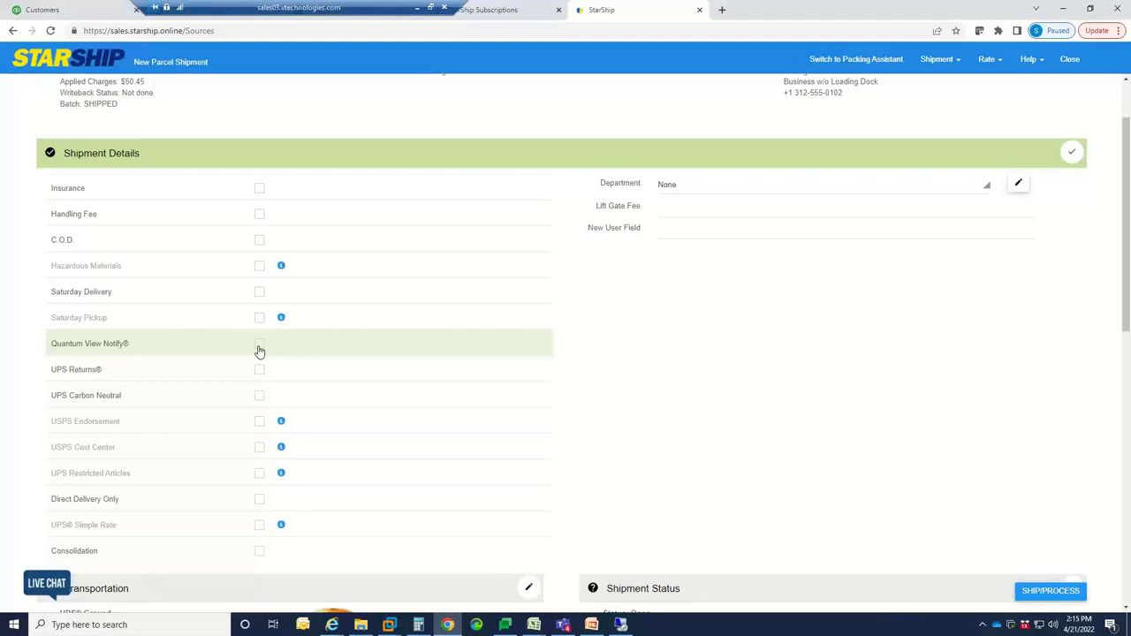
click(259, 344)
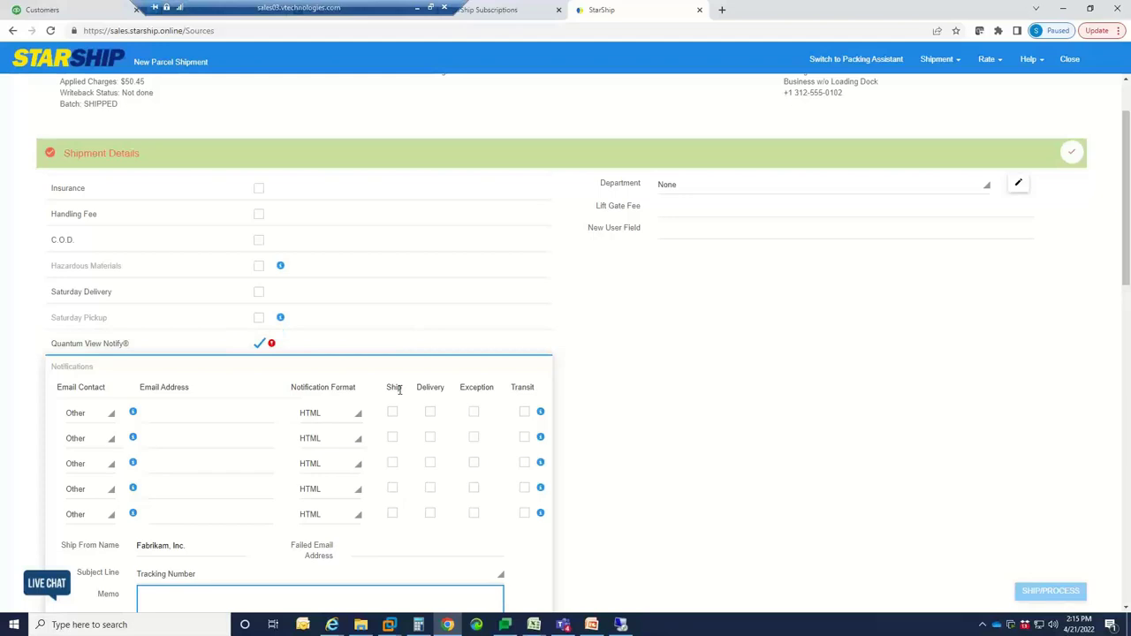
click(258, 345)
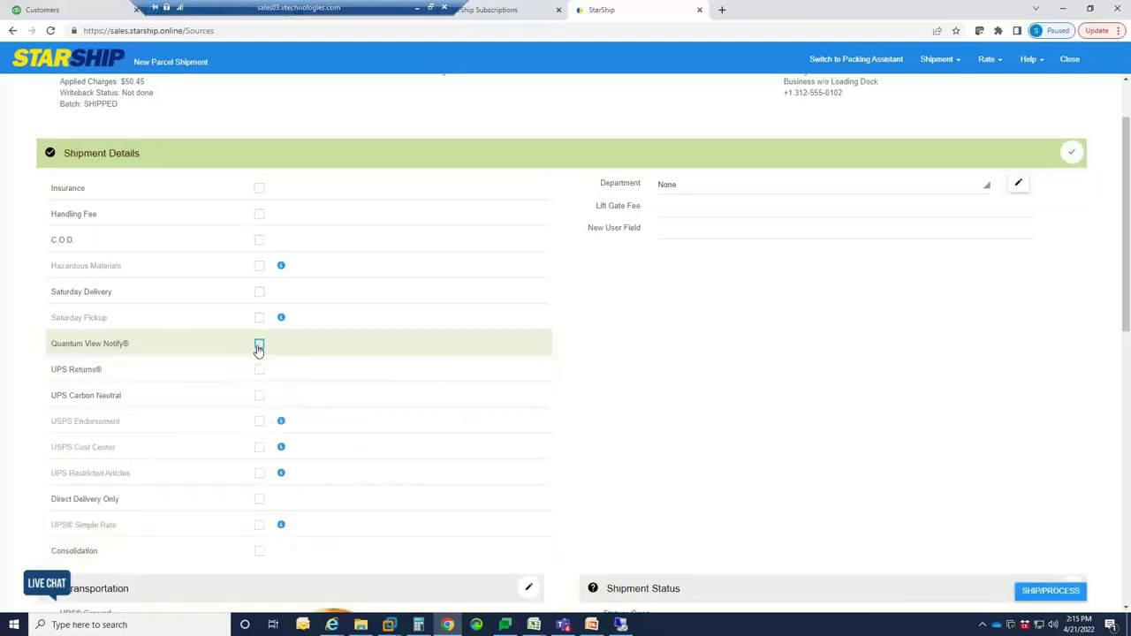
Step: Keep the single 37-lb 10x10x10 package as a Drill Case and confirm the packaging
click(1071, 154)
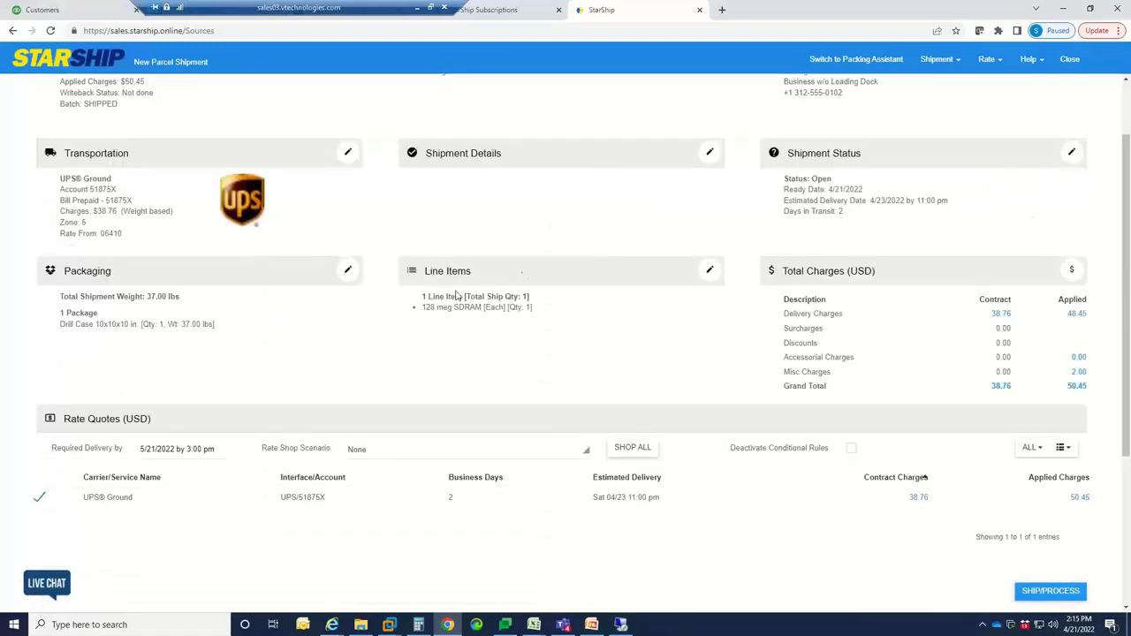
click(349, 272)
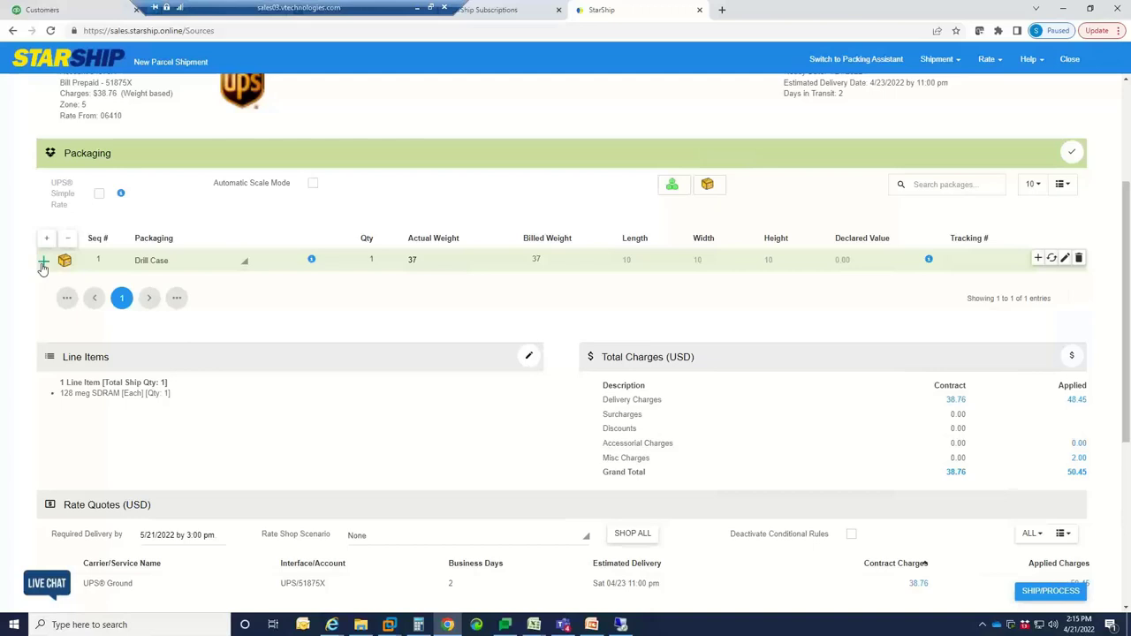
click(43, 263)
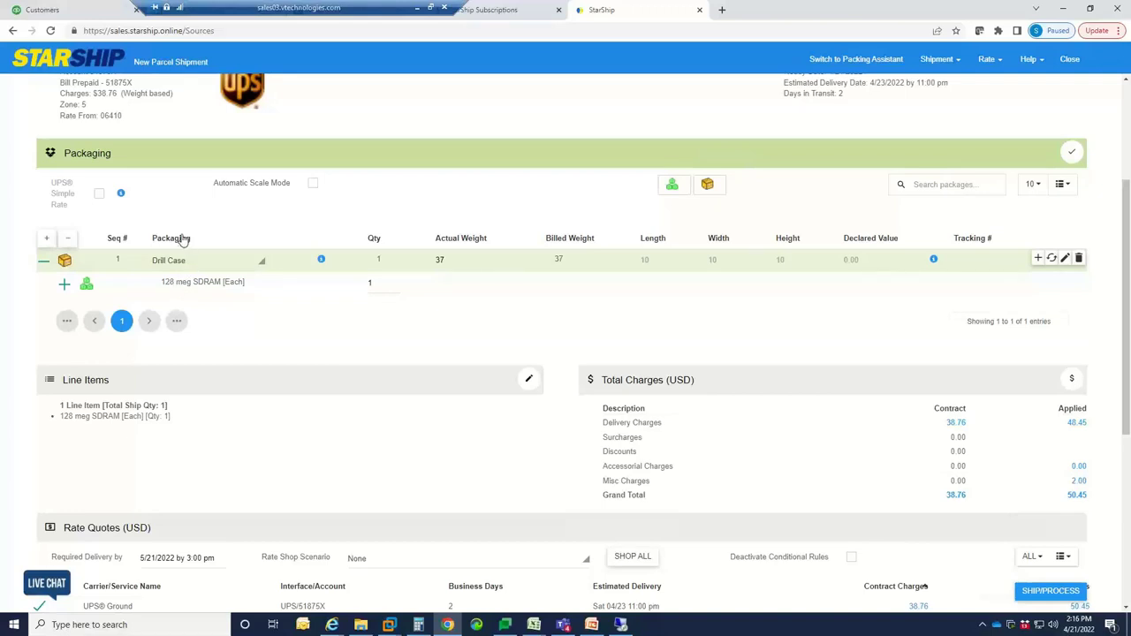
click(190, 264)
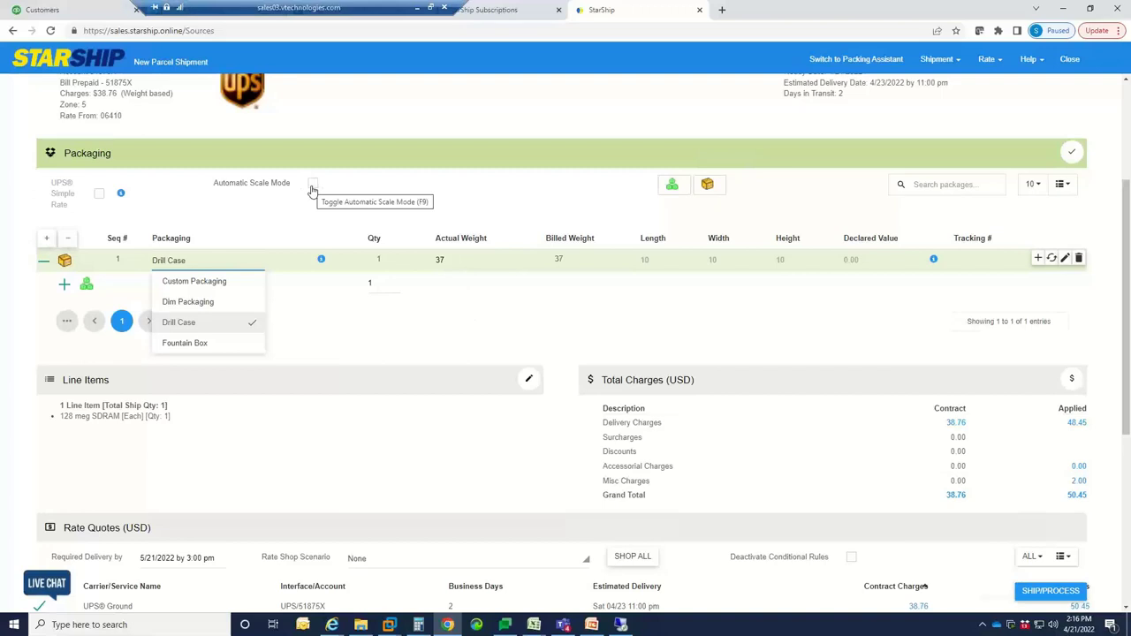
mouse_move(459, 260)
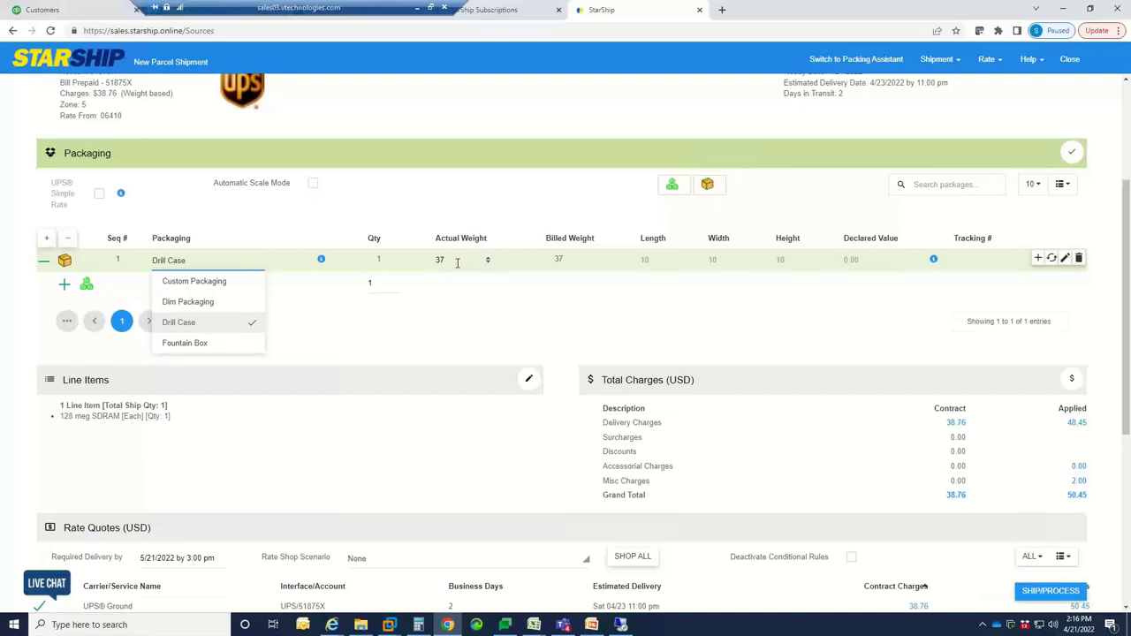
click(334, 218)
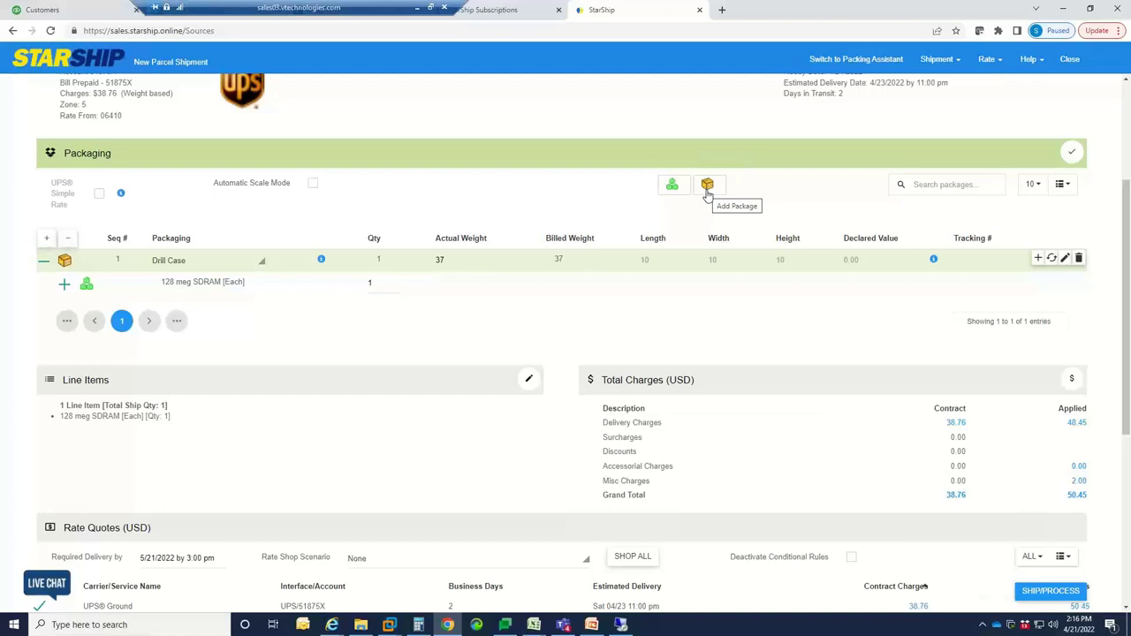
click(1069, 154)
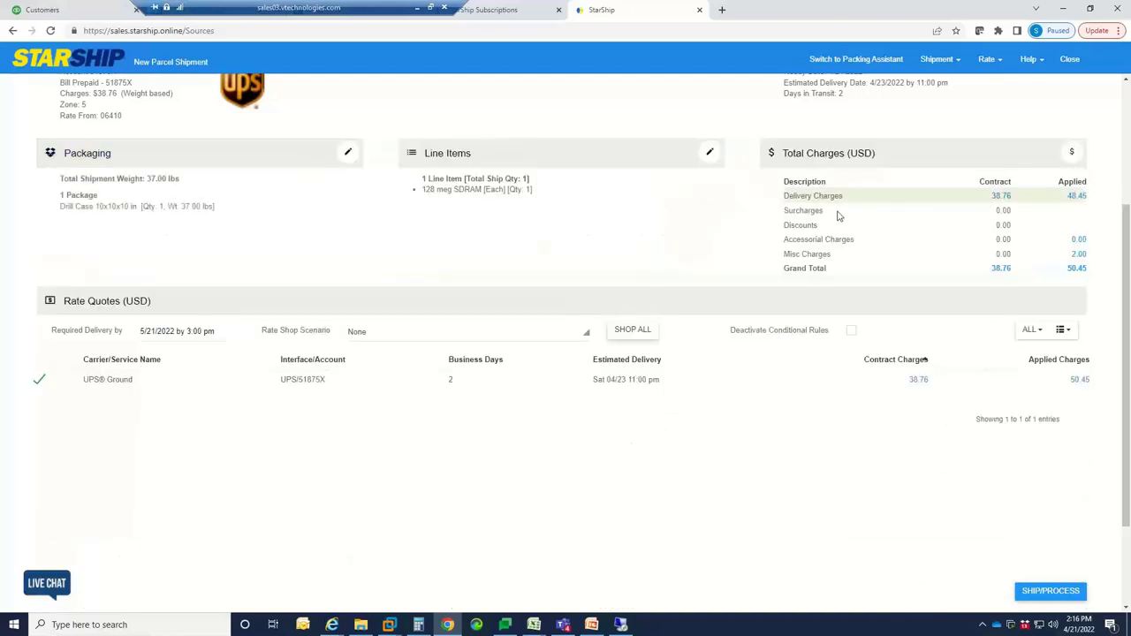
Step: Expand the 128 meg SDRAM item details: 25 lbs, $135.20, Furniture group, class 100
click(709, 154)
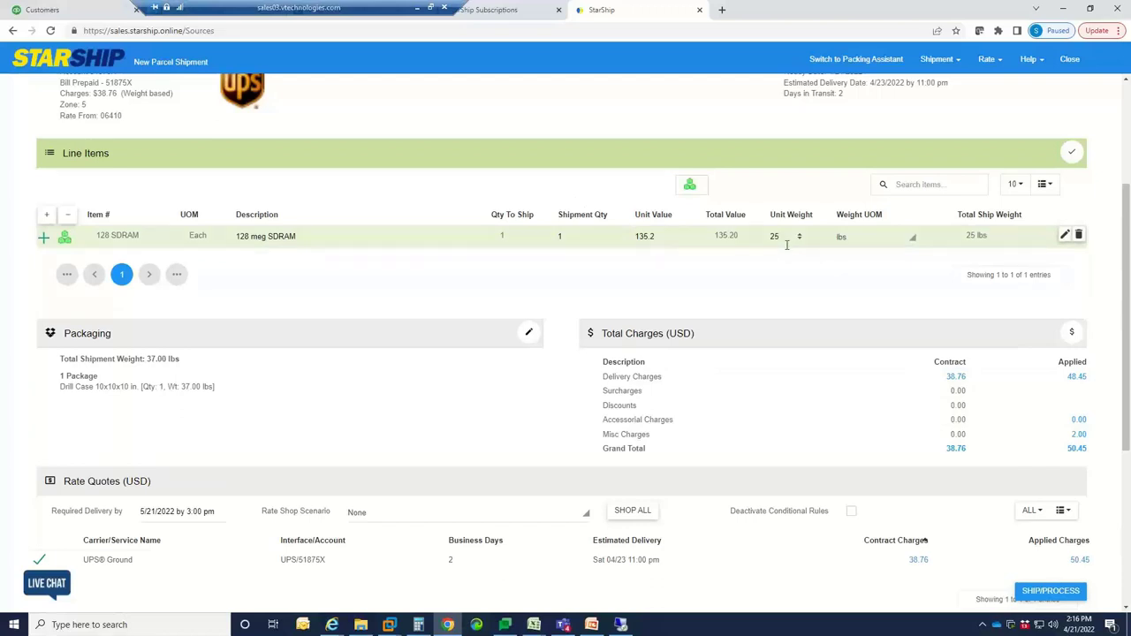
click(1064, 236)
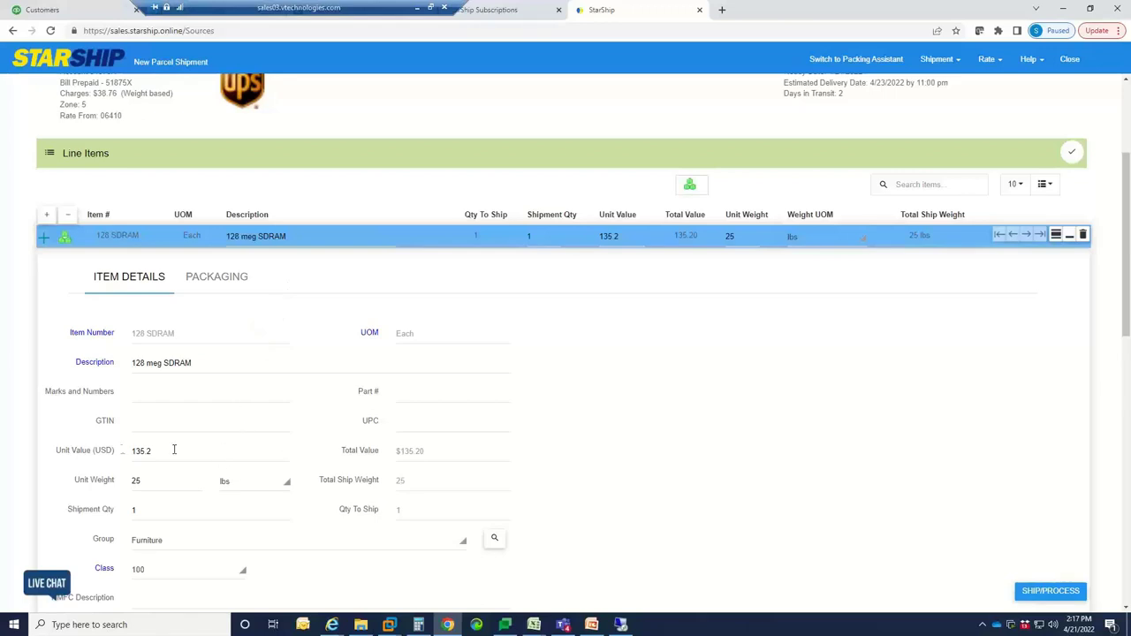
scroll(156, 491, down, 1)
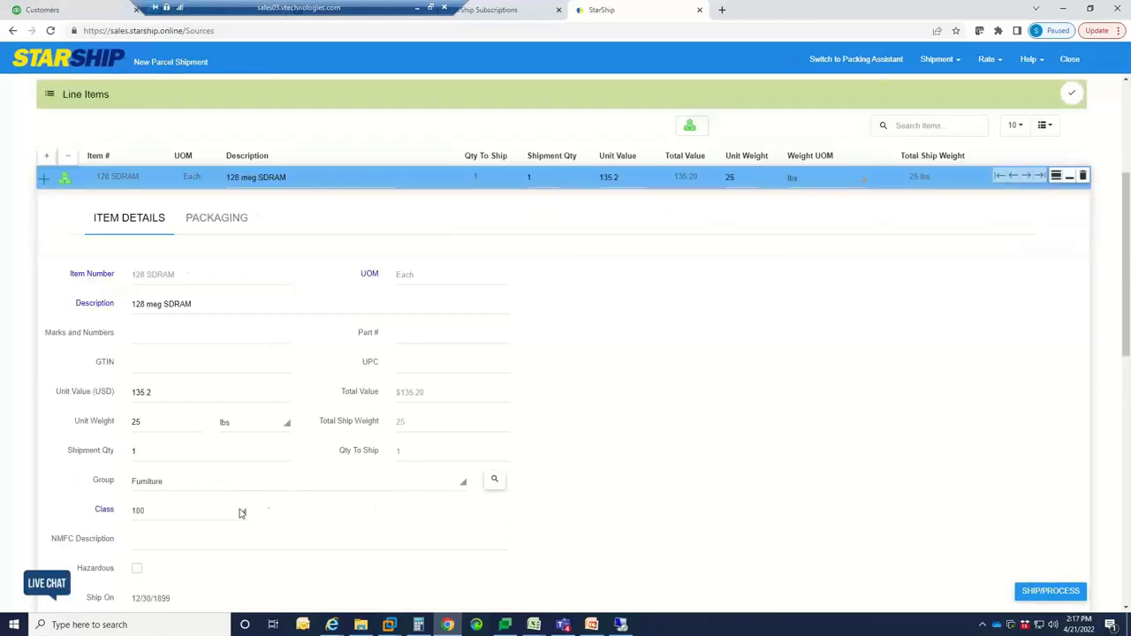
click(242, 512)
scroll(167, 505, down, 1)
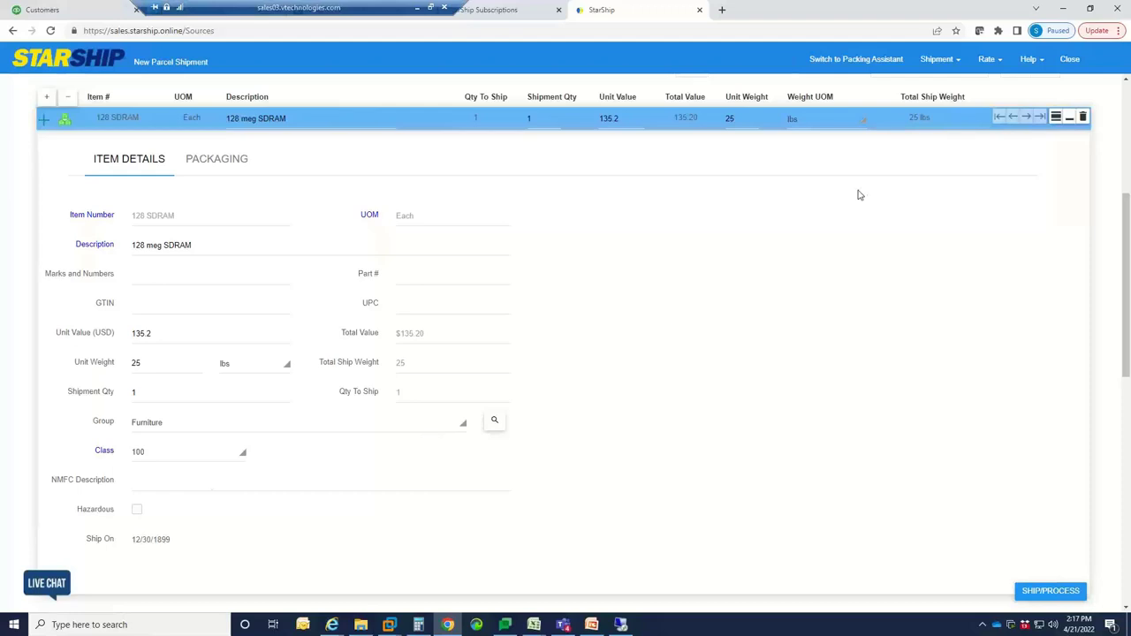
Step: Collapse the SDRAM Item Details form, returning to the ORDST2244 shipment summary
click(1069, 122)
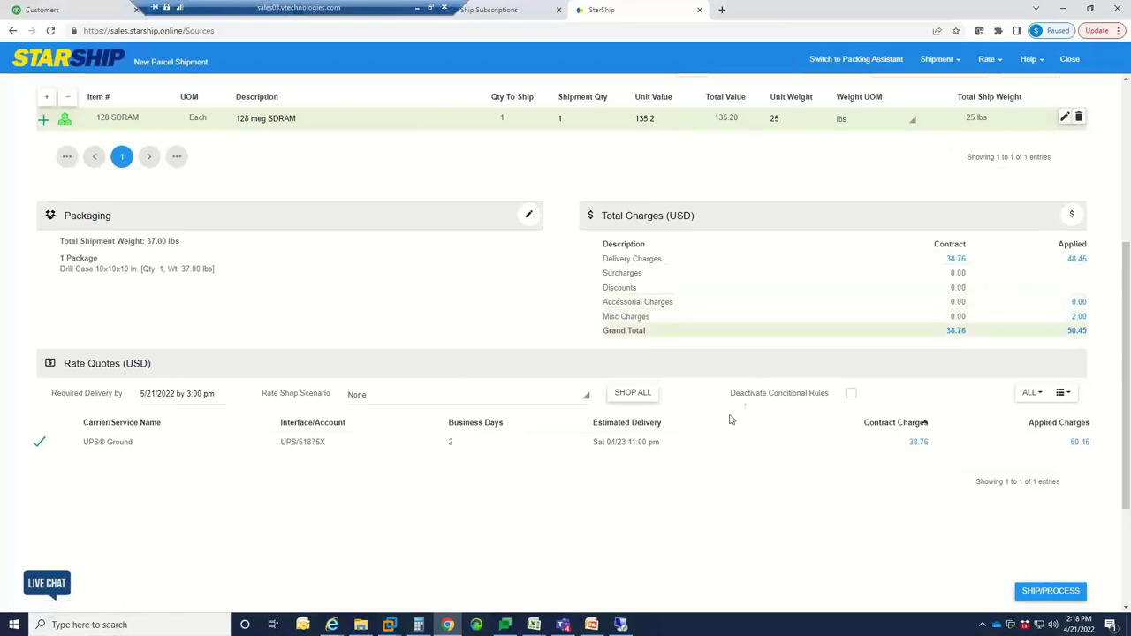
Step: Shop all carriers, listing FedEx, USPS and R+L rates beside UPS Ground at $50.45
click(625, 398)
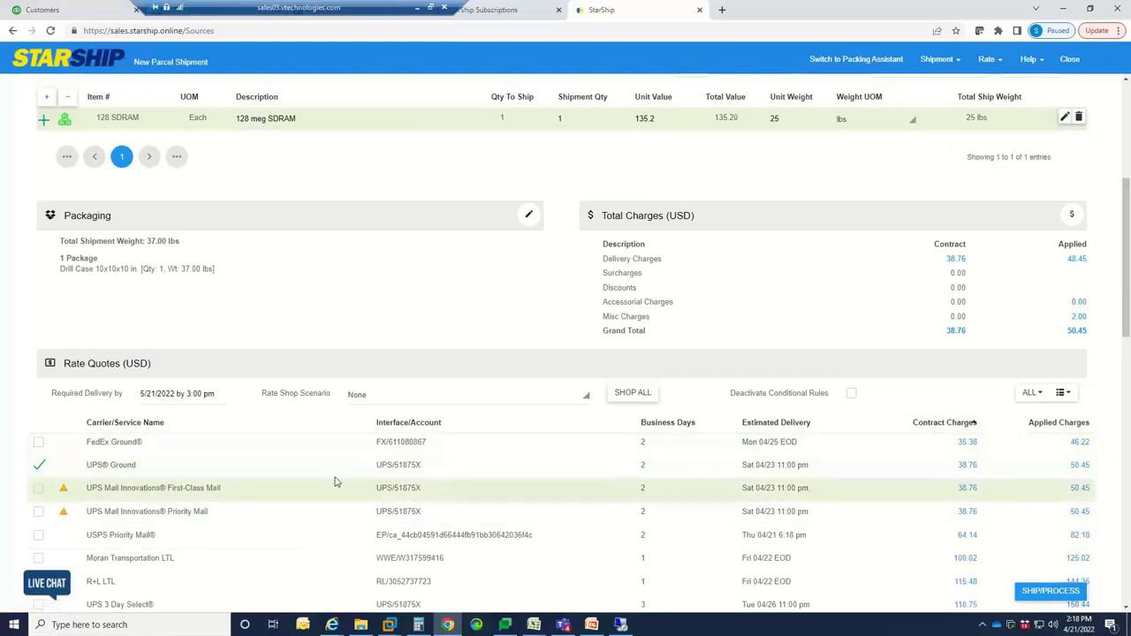
scroll(164, 465, down, 1)
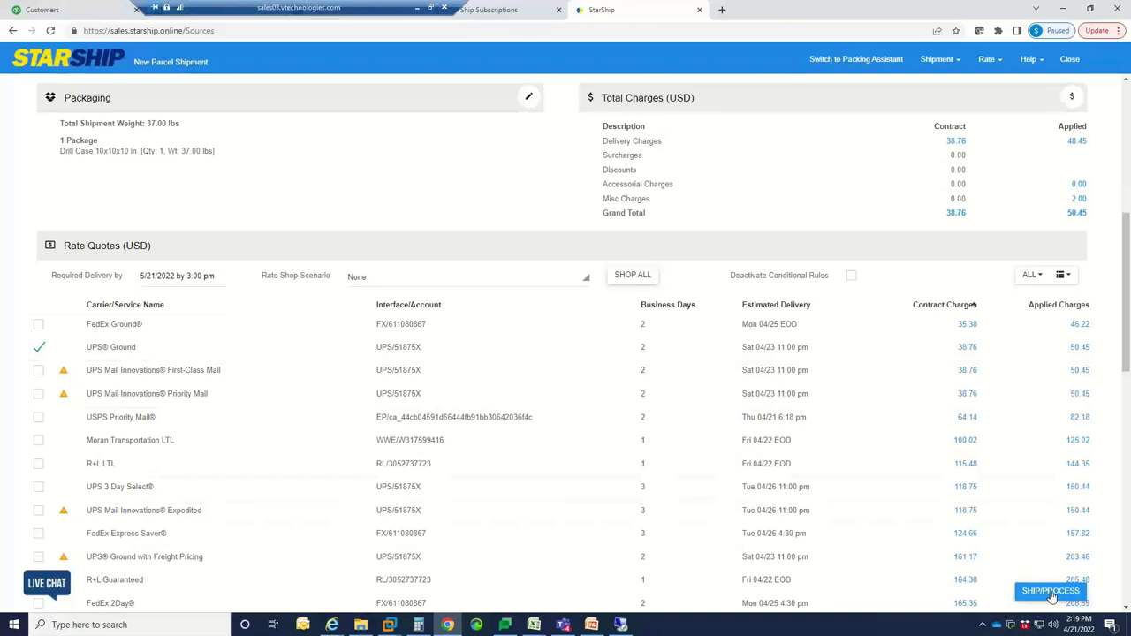
Step: Ship and process ORDST2244 via UPS Ground, returning to the SOP ORDERS sales list
click(1052, 594)
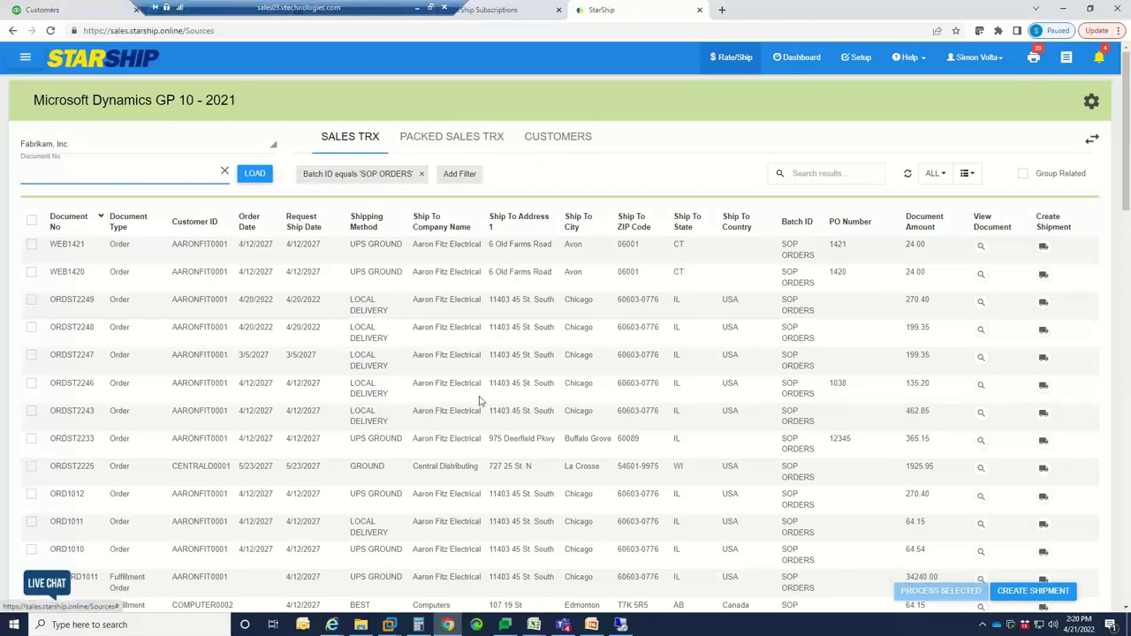
mouse_move(621, 624)
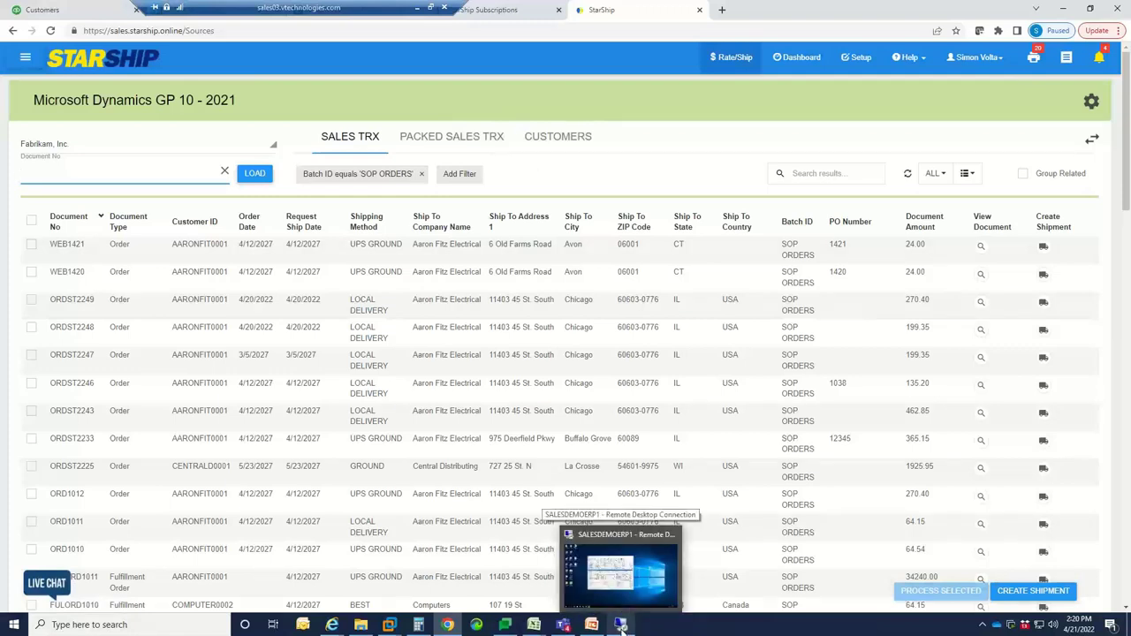
Step: On the remote desktop, navigate to order ORDST2244 and open its note with UPS Ground tracking details
click(608, 551)
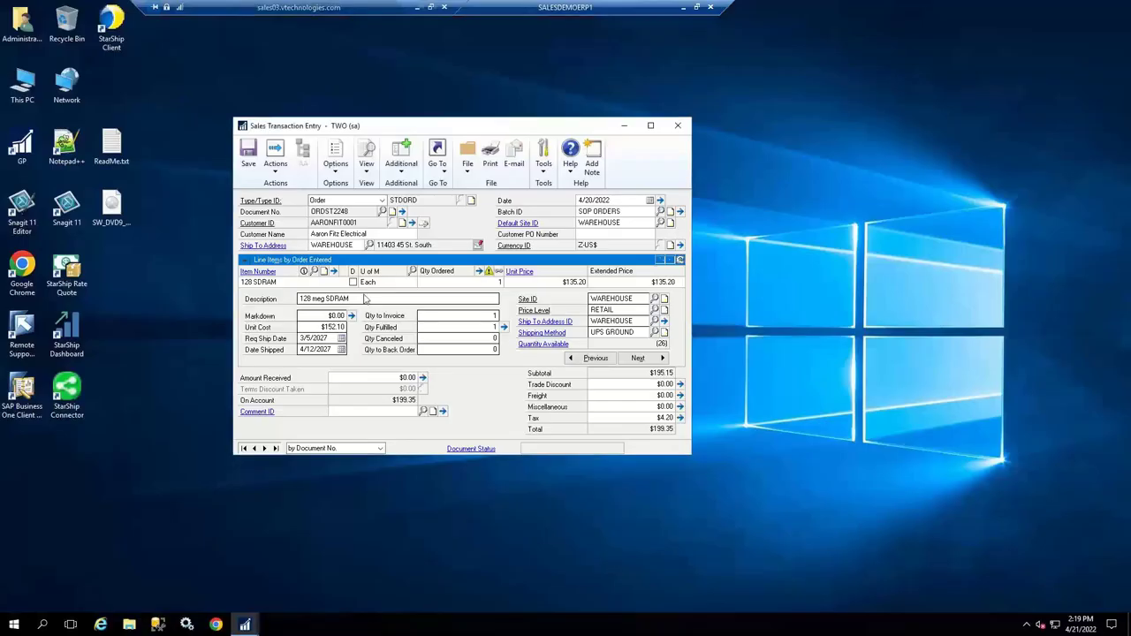
click(264, 449)
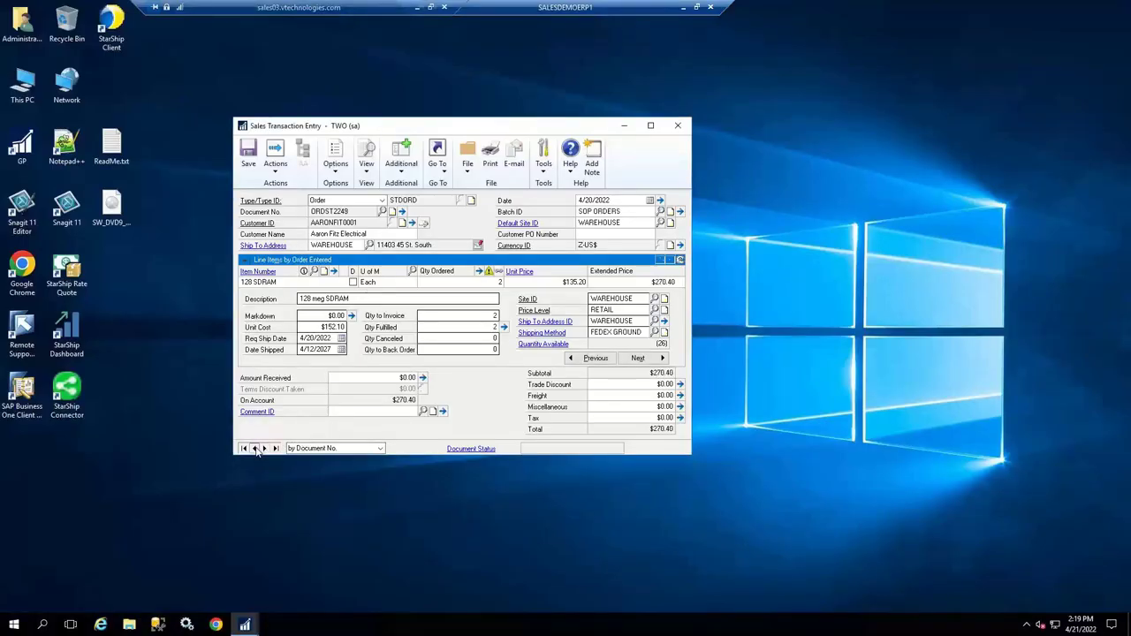
click(255, 449)
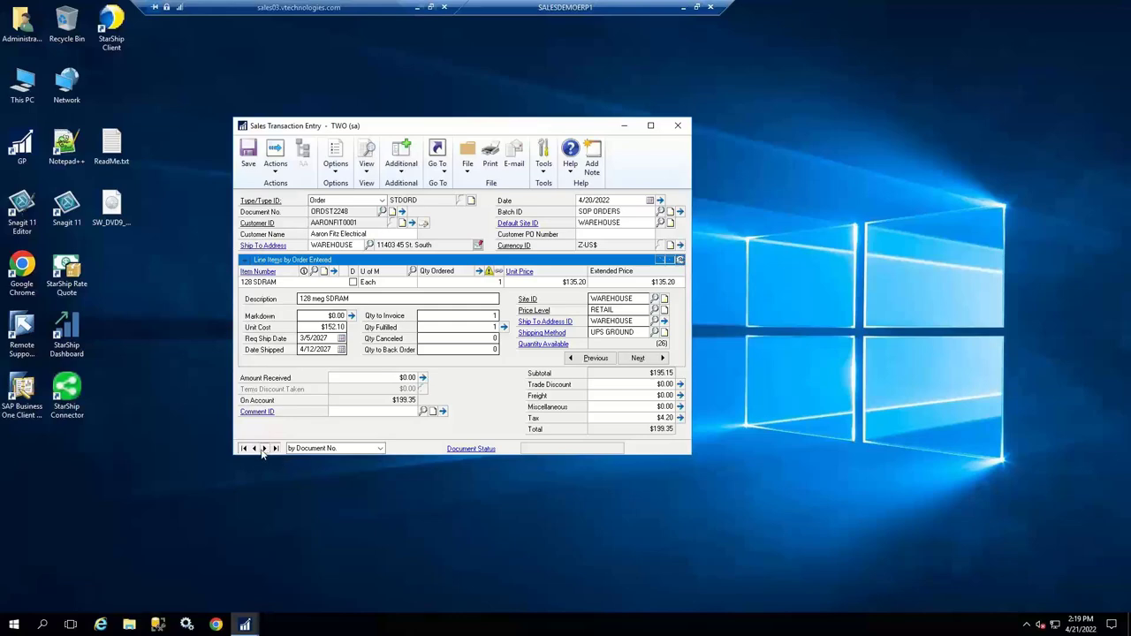
click(255, 449)
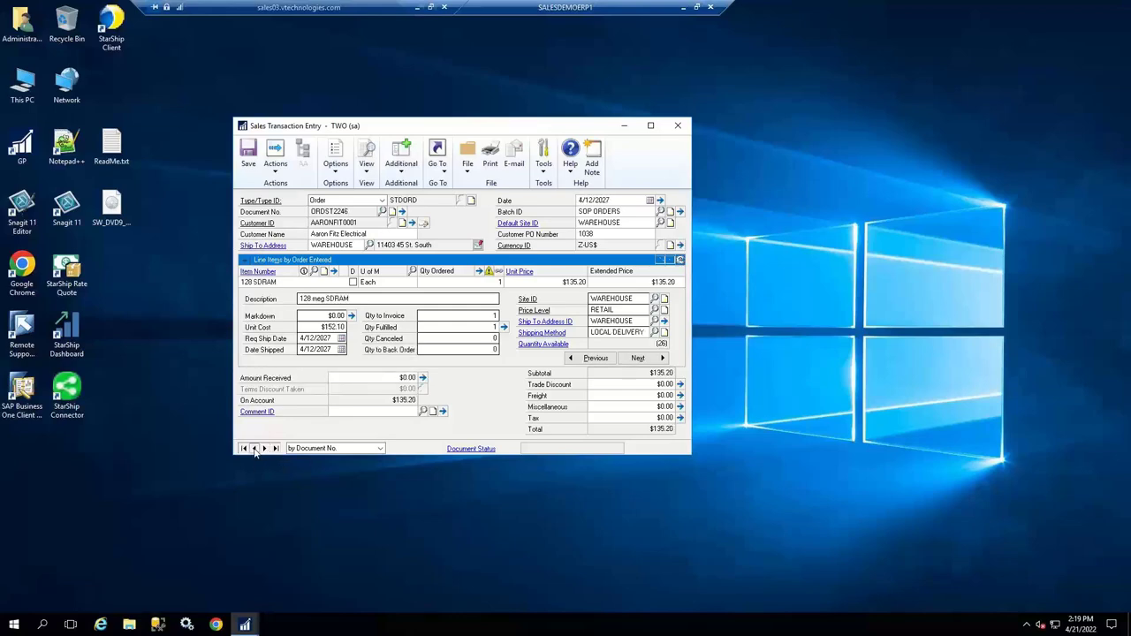
click(254, 449)
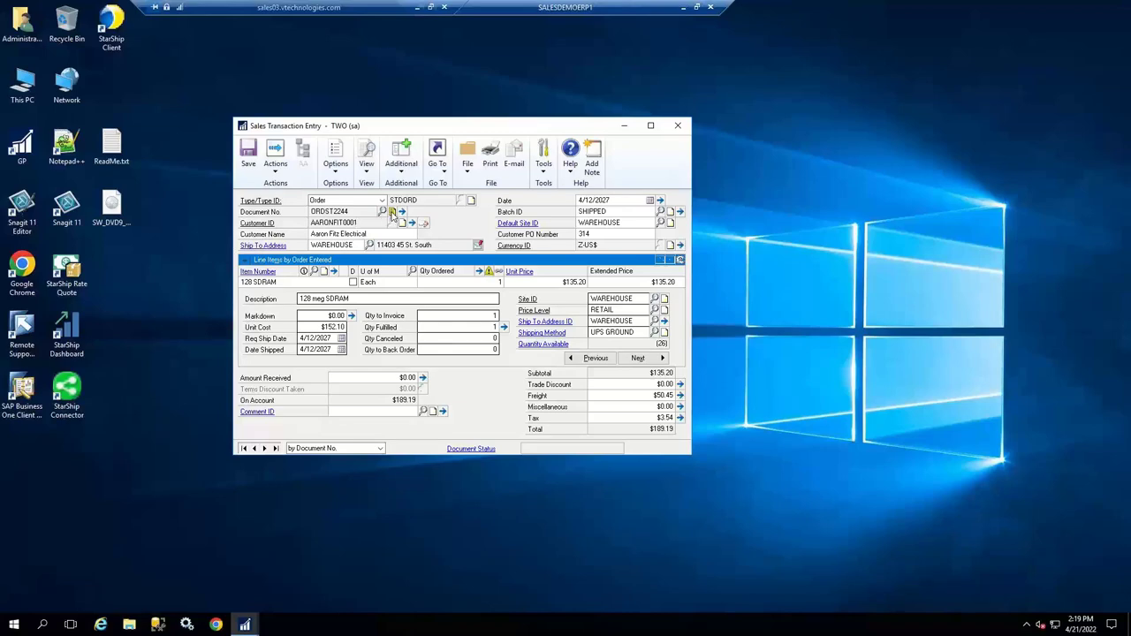
click(392, 214)
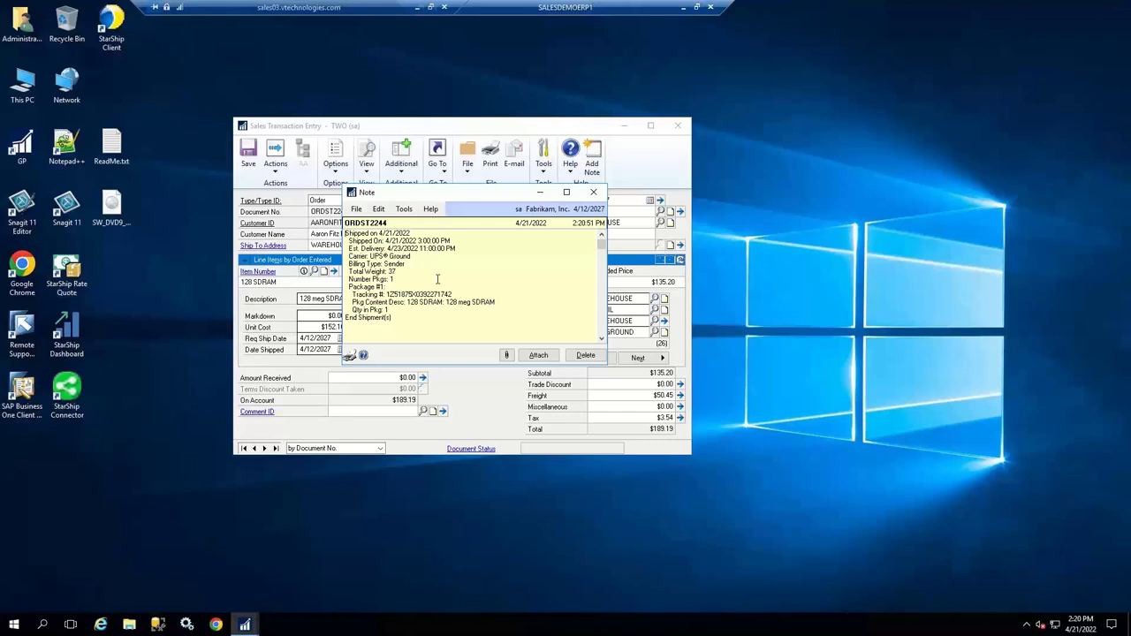
Step: Check ORDST2244's user-defined fields for the tracking number, 38.76 charge and Shipped status, then return to the order
click(594, 192)
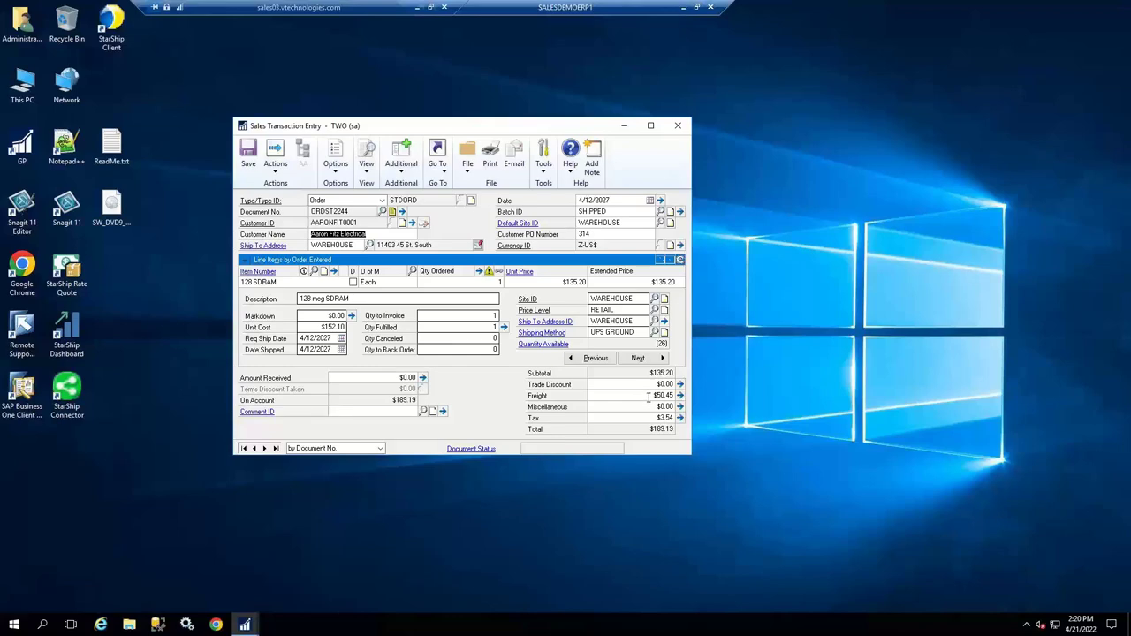
click(439, 161)
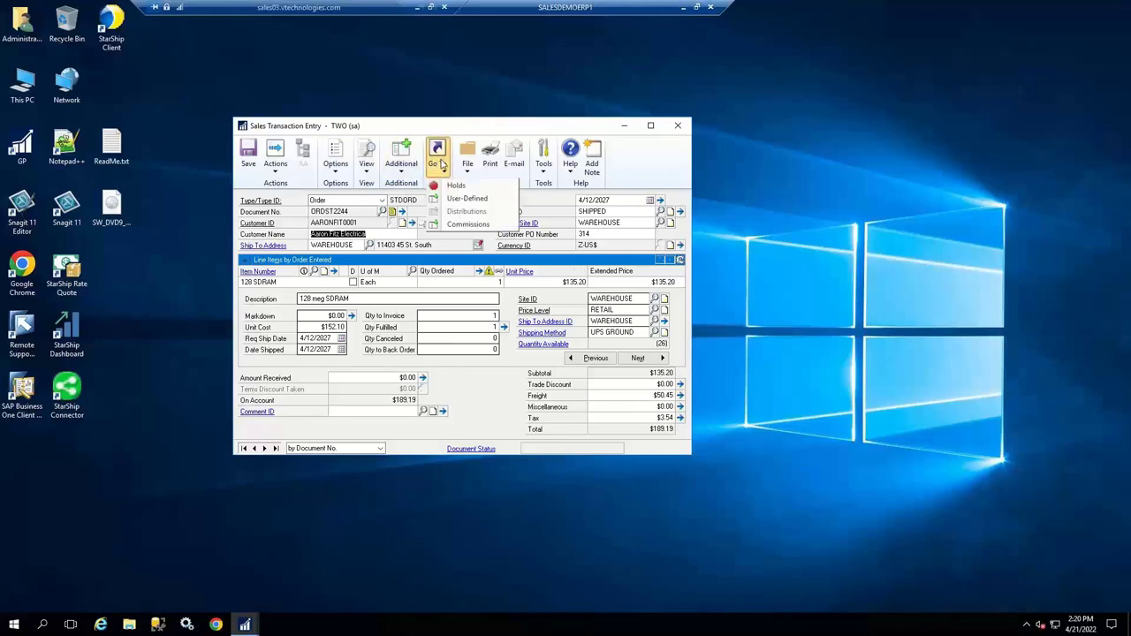
click(455, 201)
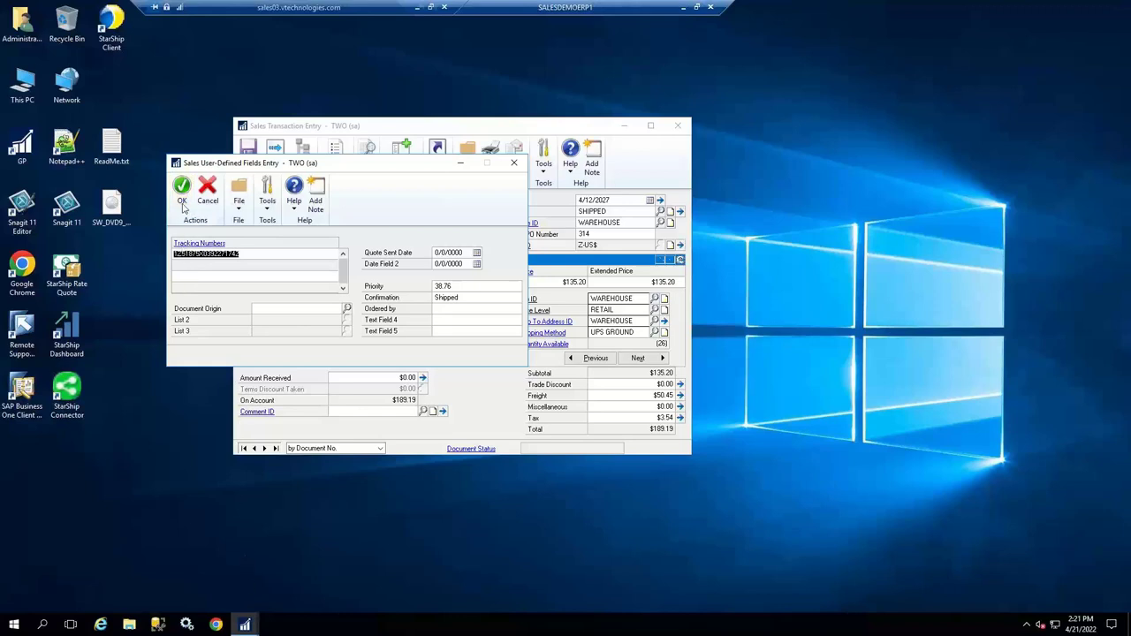
click(182, 191)
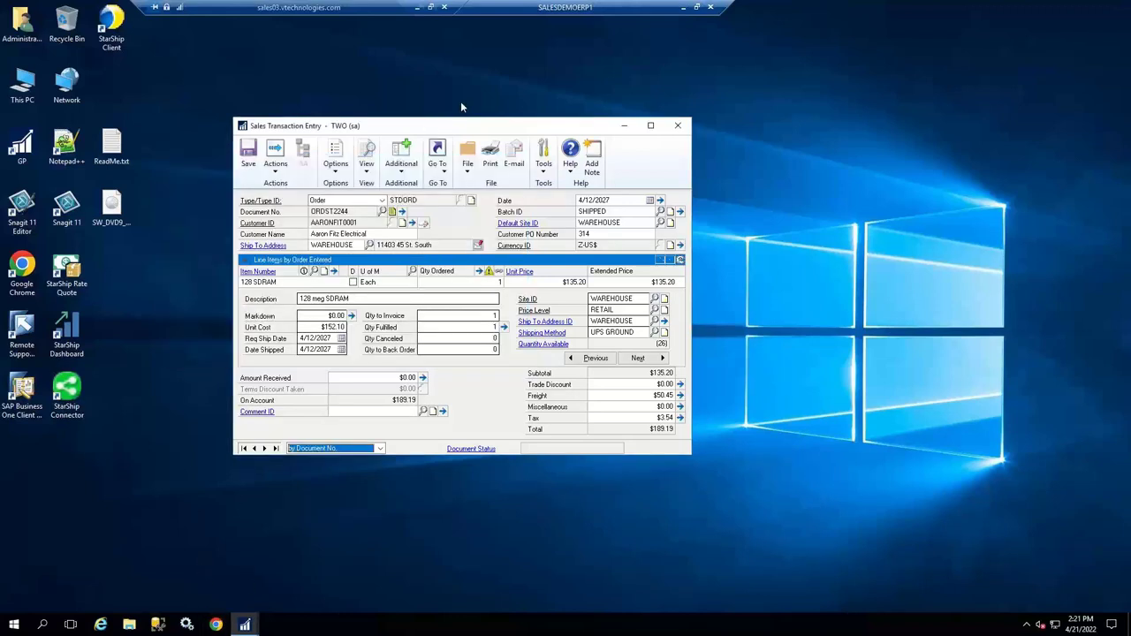
Step: Switch to the local StarShip dashboard and list the chart types available to add
click(682, 8)
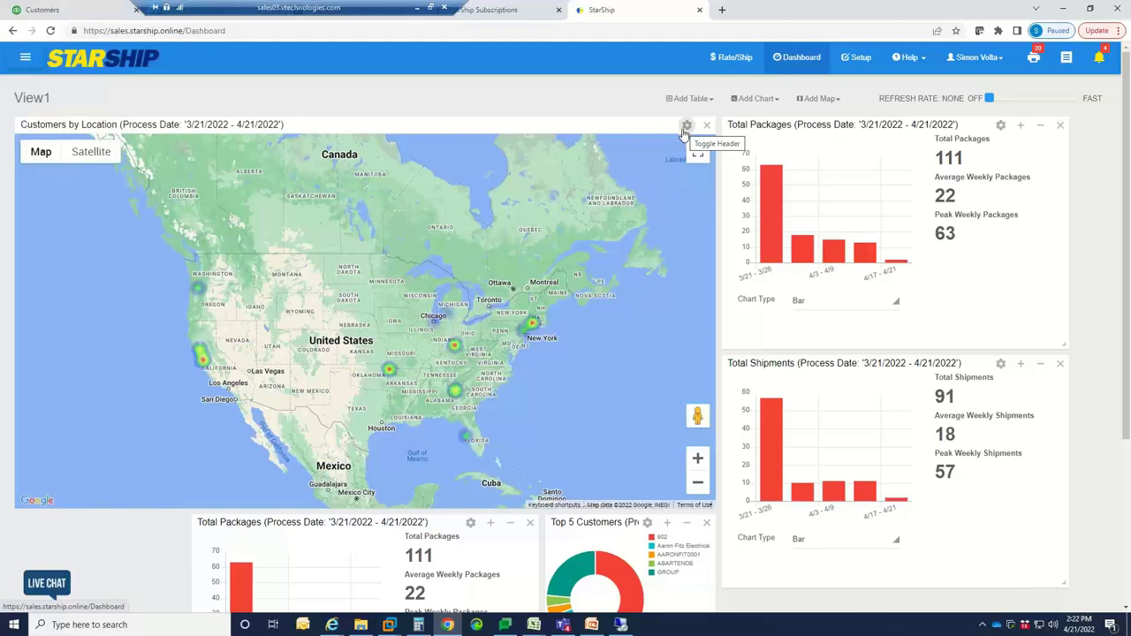
click(758, 99)
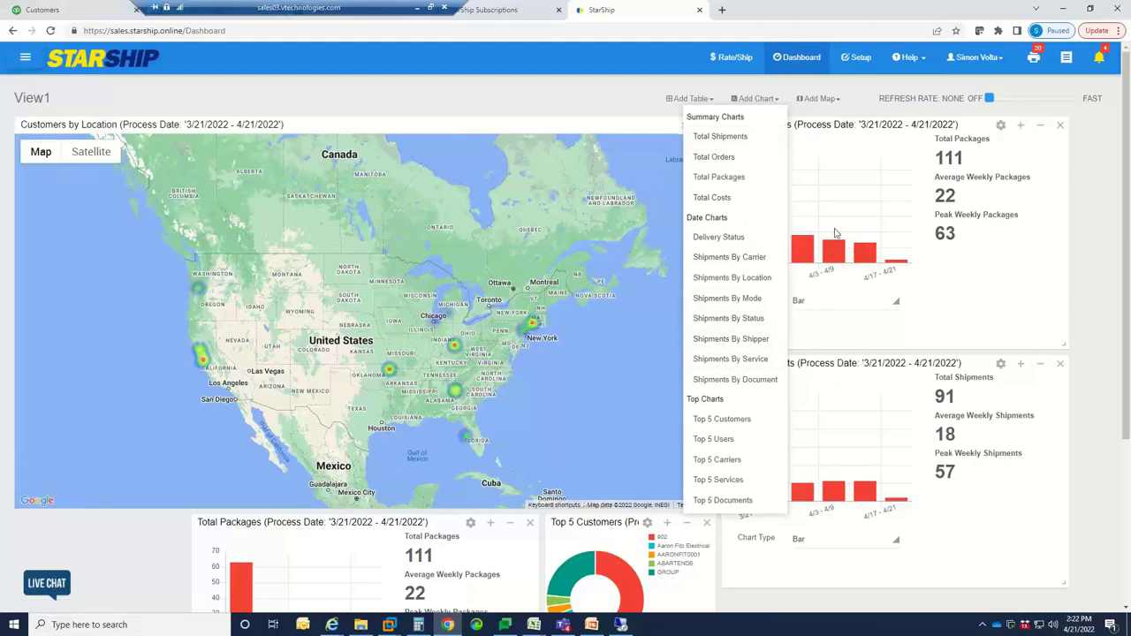
Step: Set the Total Packages chart's Process Date filter to Past 3 Months
click(866, 336)
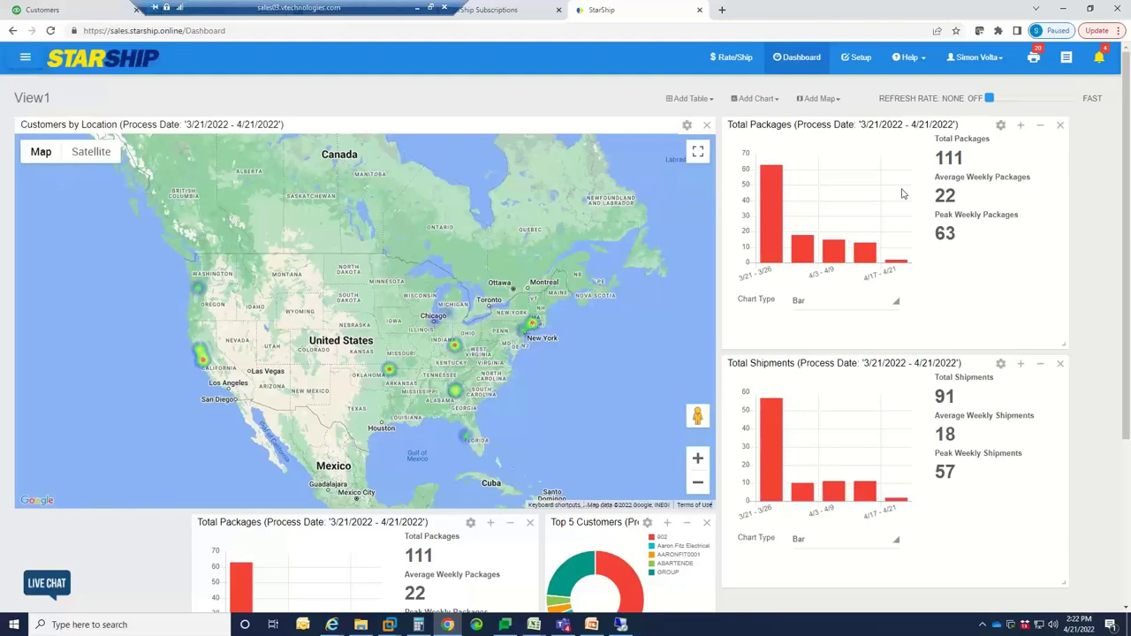
click(1000, 125)
click(798, 146)
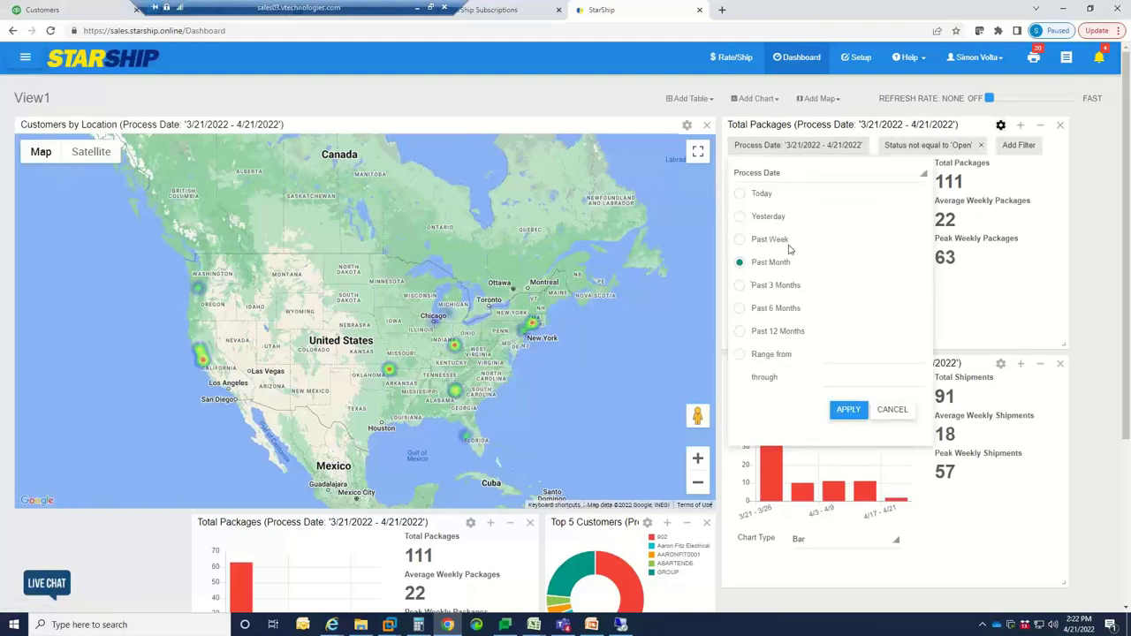
click(740, 286)
click(847, 412)
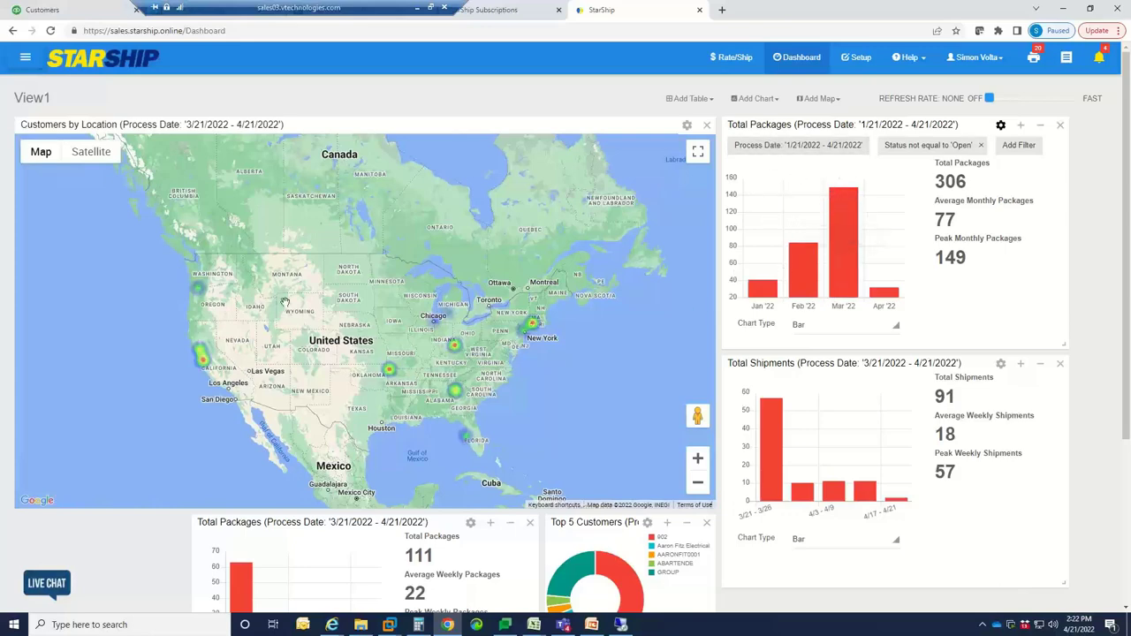
Step: Open the Reports page and browse report types like Charges Comparison, Daily Shipments and Late Deliveries
click(24, 57)
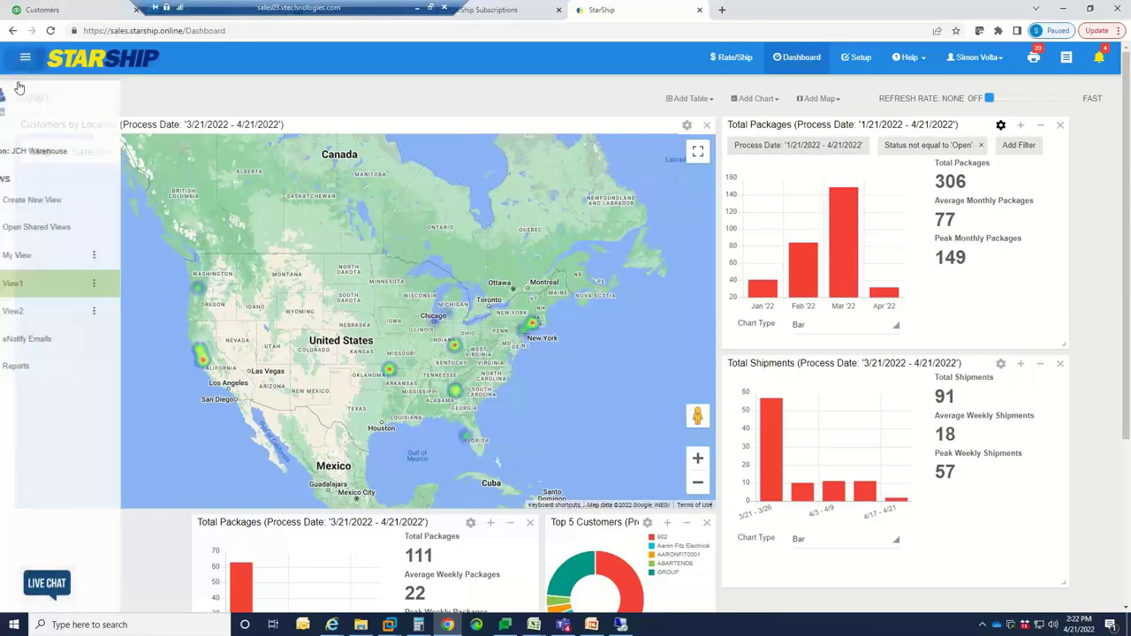
click(57, 373)
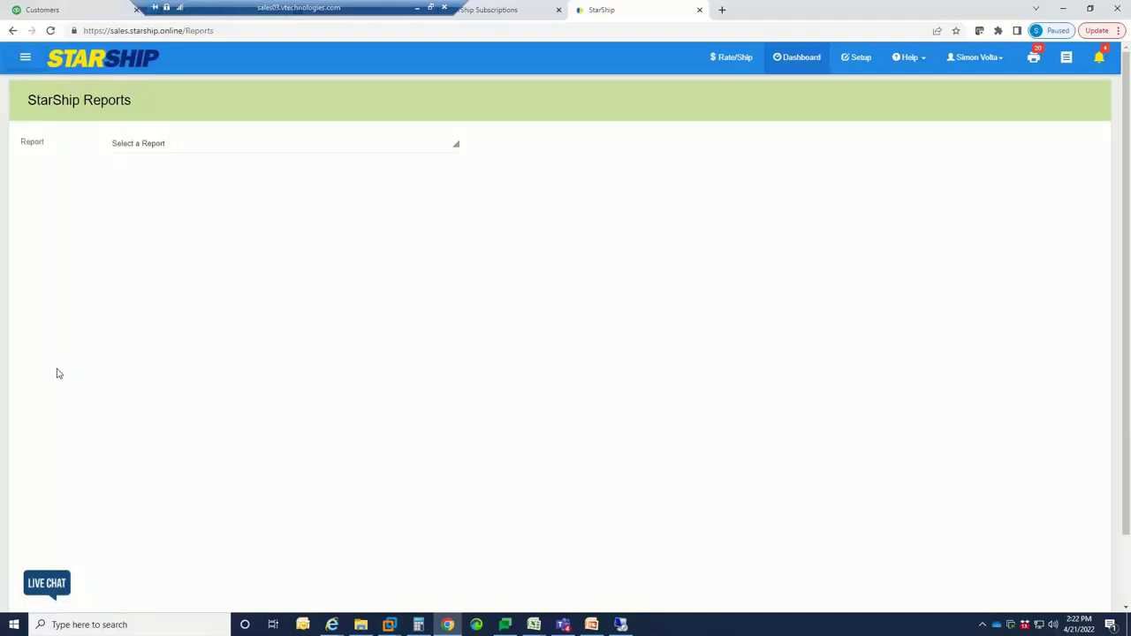
click(133, 144)
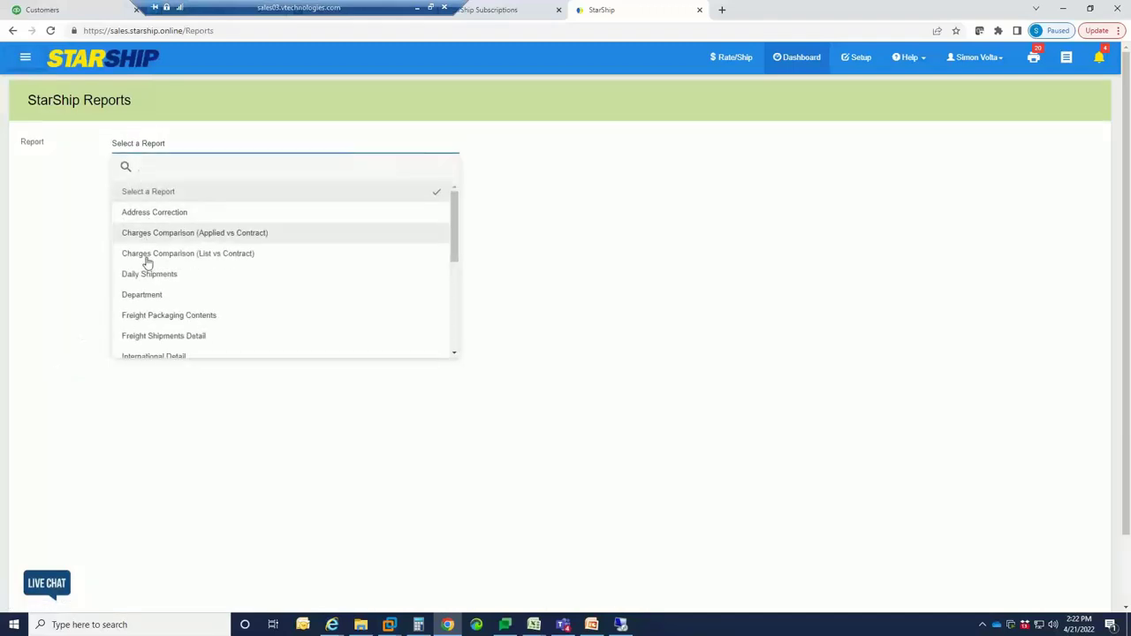
scroll(151, 299, down, 1)
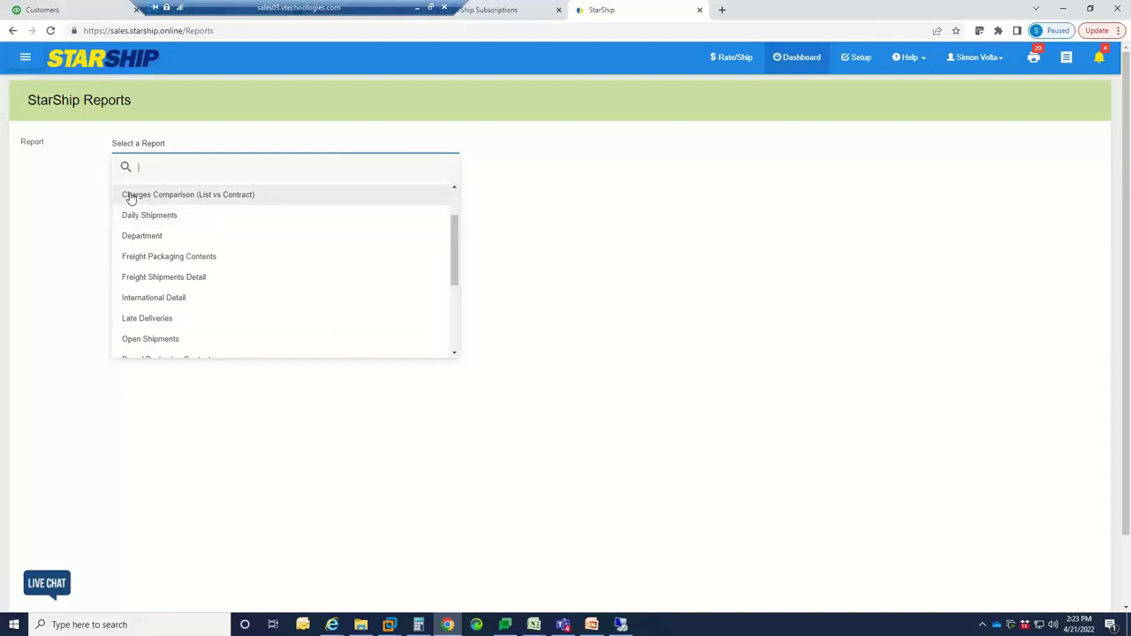
Step: Open the pending eNotify email for orders S-ORD101113 and S-ORD101112 and scroll through it
click(24, 59)
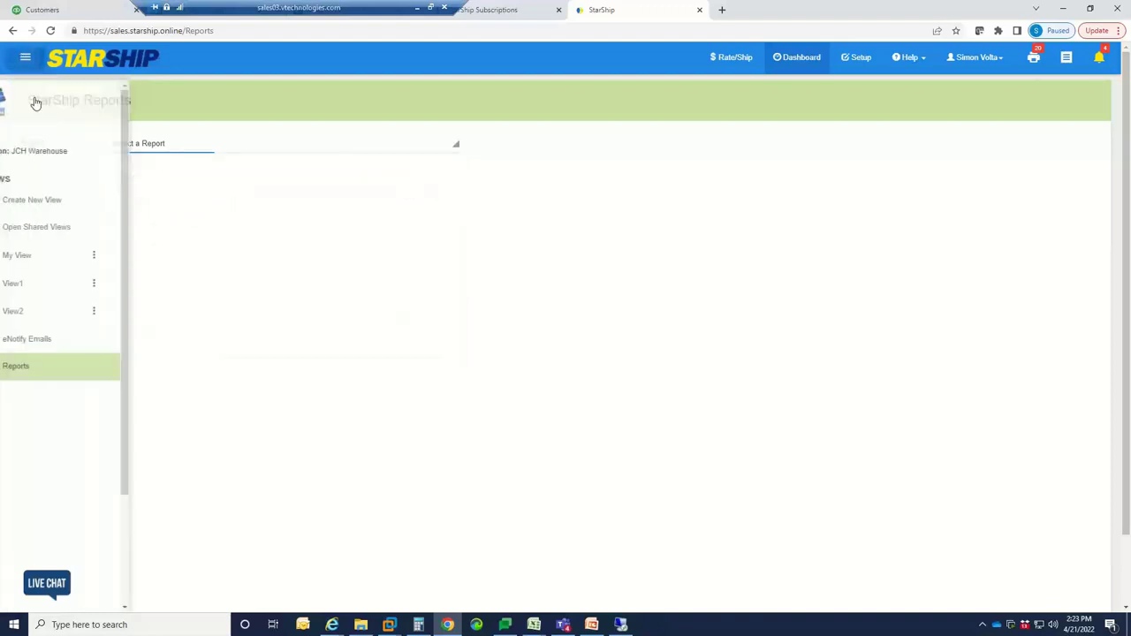
click(60, 334)
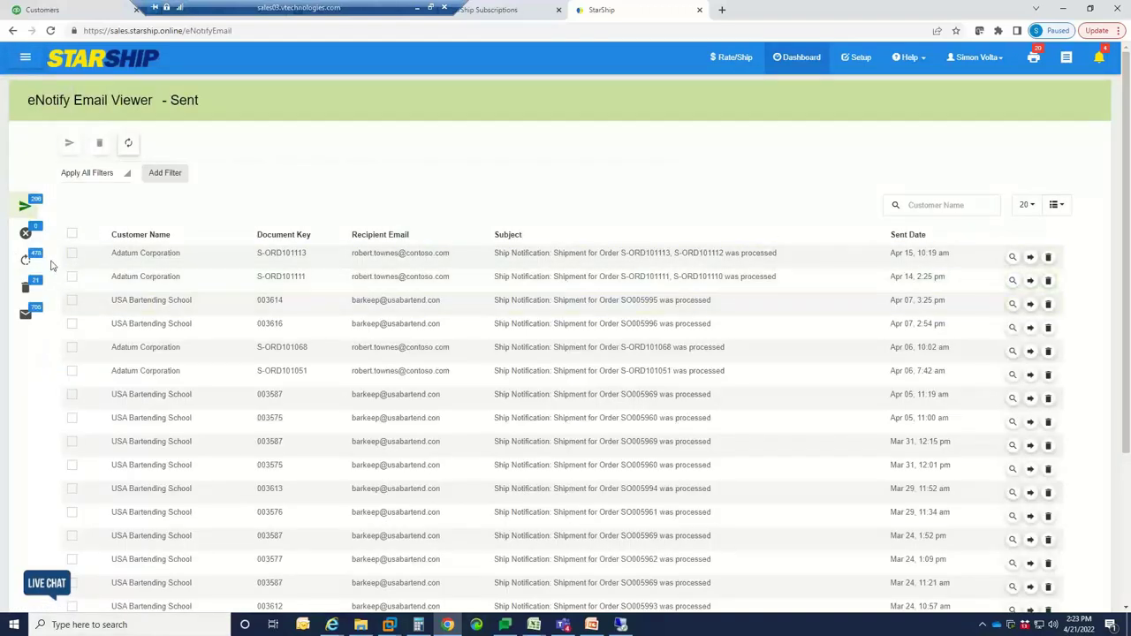
click(31, 258)
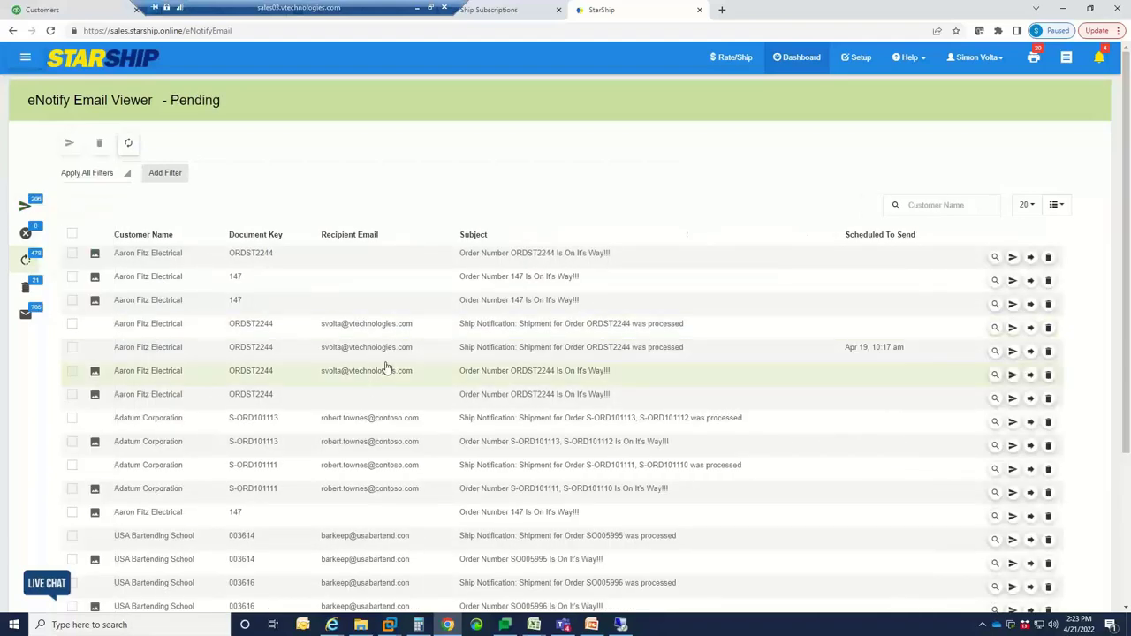
click(349, 445)
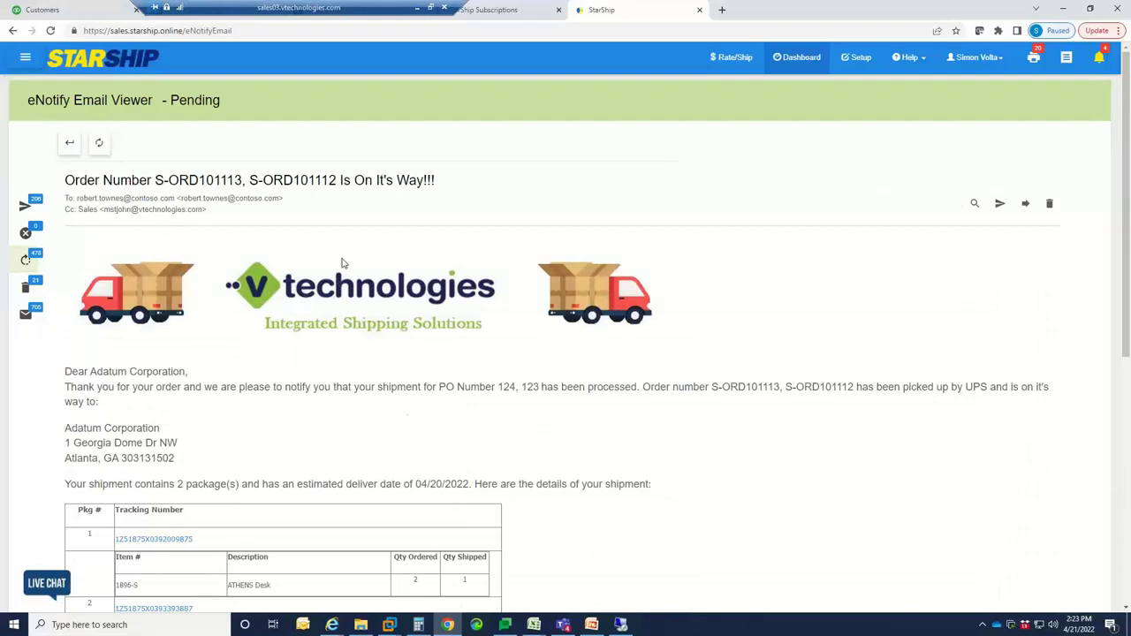
scroll(343, 263, down, 1)
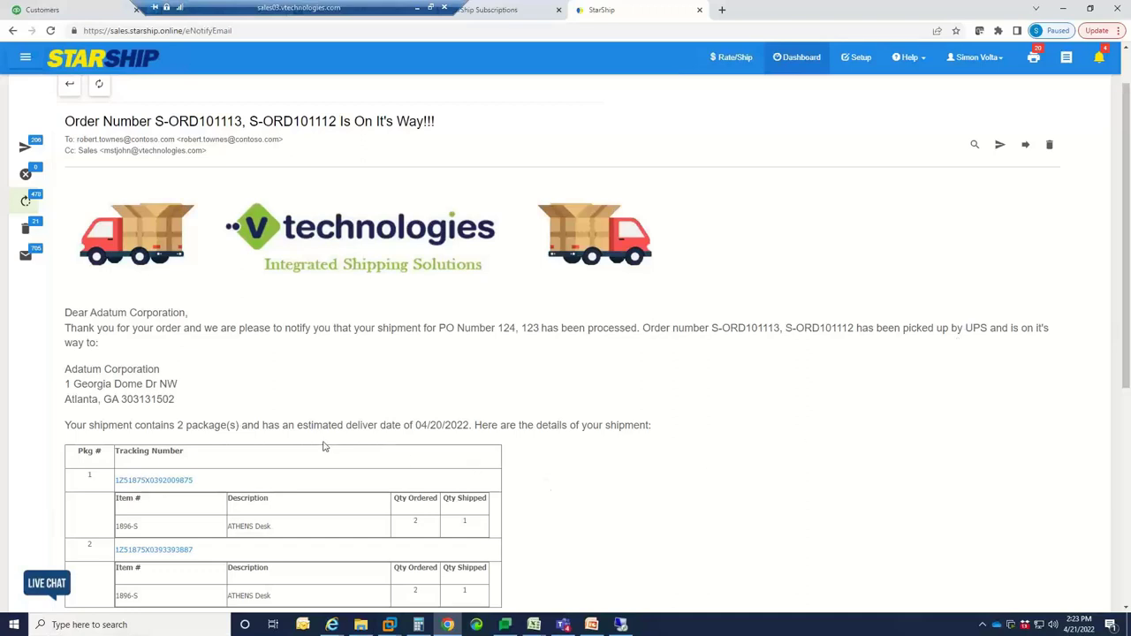
scroll(247, 459, down, 1)
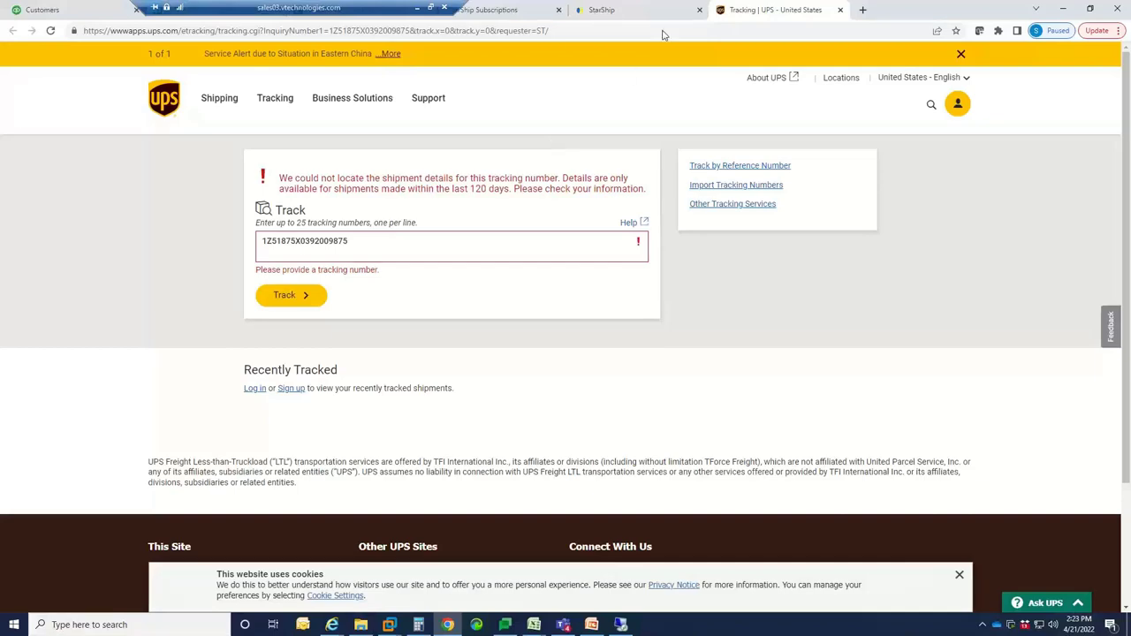
click(623, 15)
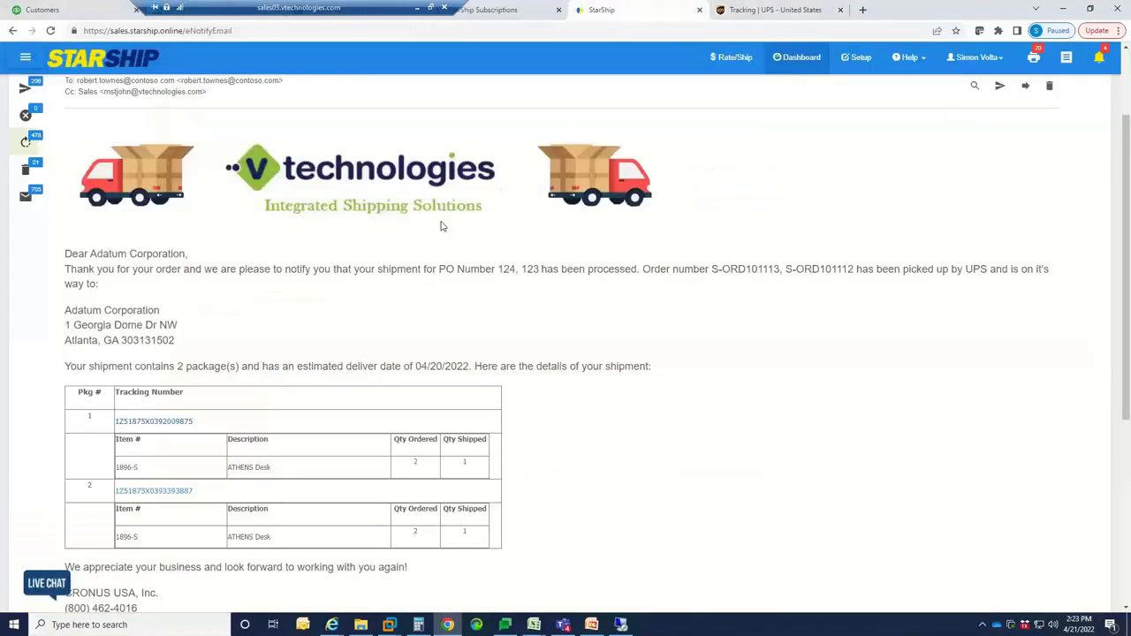
scroll(341, 416, down, 1)
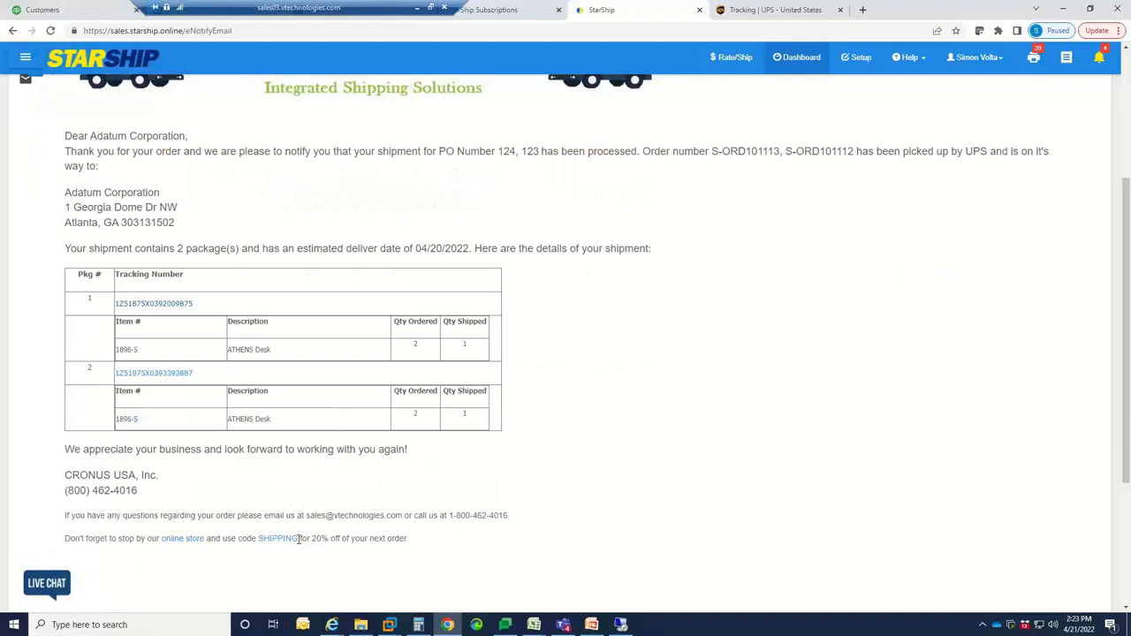